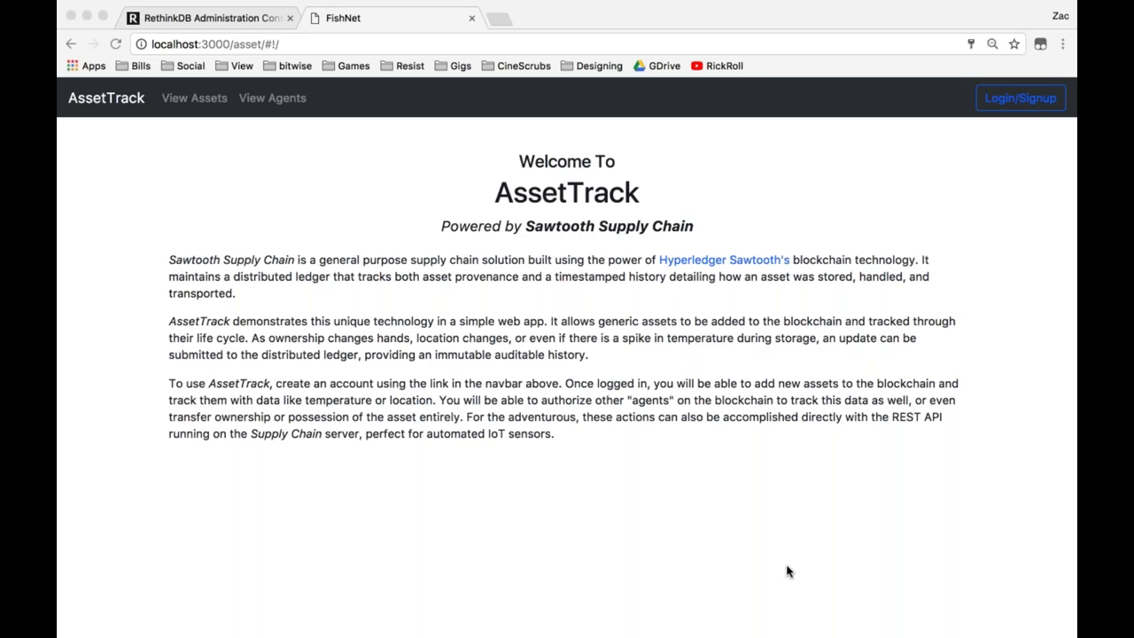
# Fill the new agent signup form with name, email, username and a matching password pair.
pyautogui.click(1006, 107)
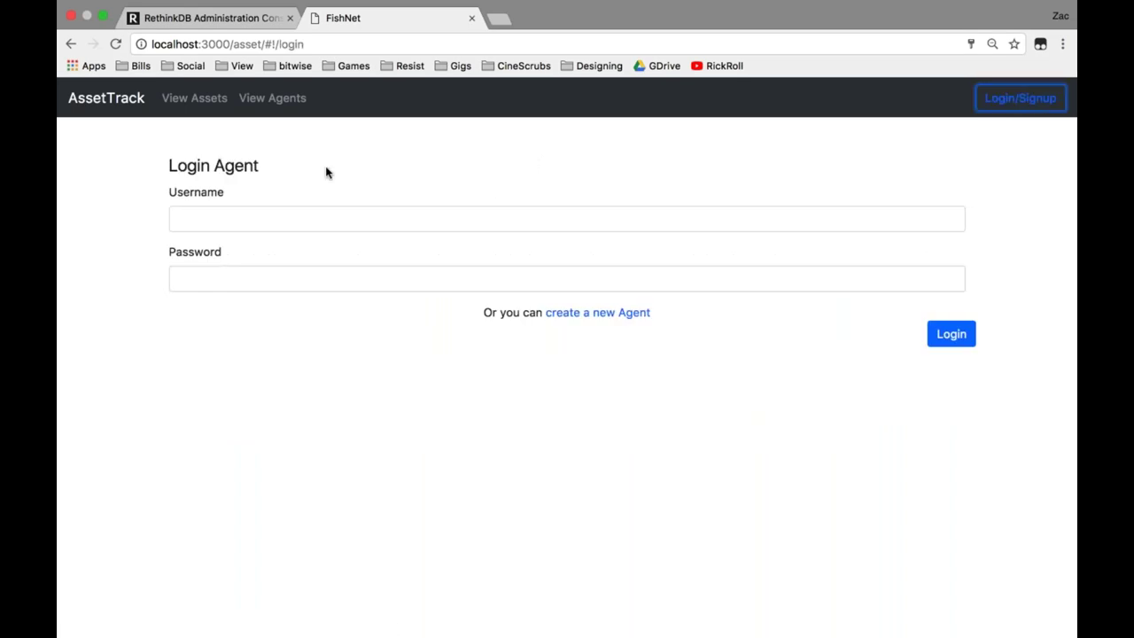
pyautogui.click(603, 321)
pyautogui.click(298, 219)
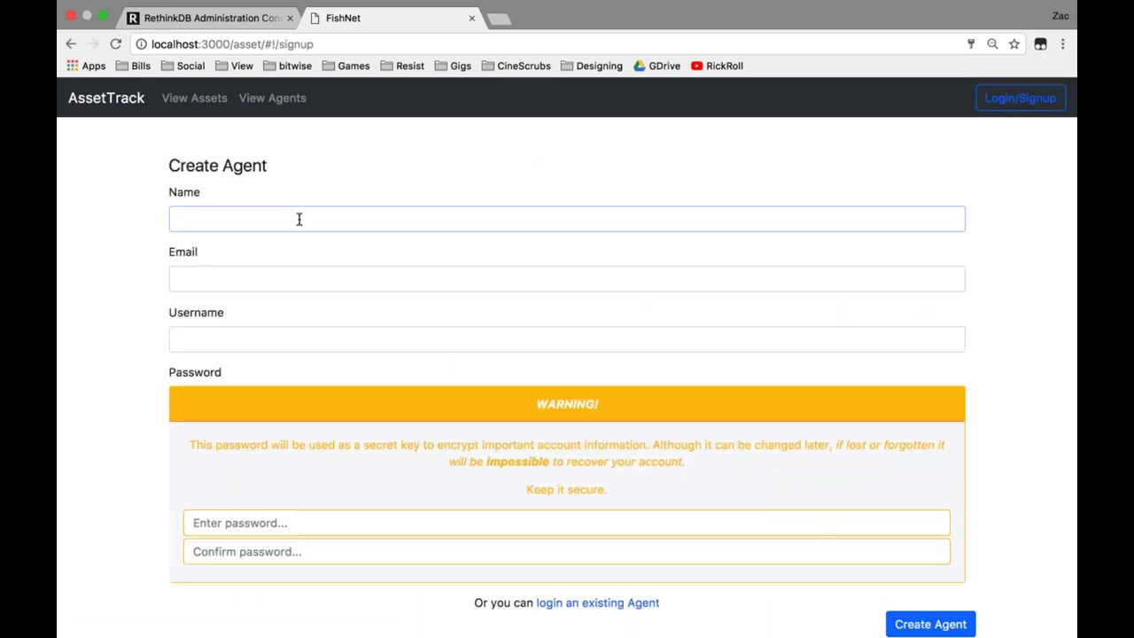
pyautogui.press('Tab')
pyautogui.press('Tab')
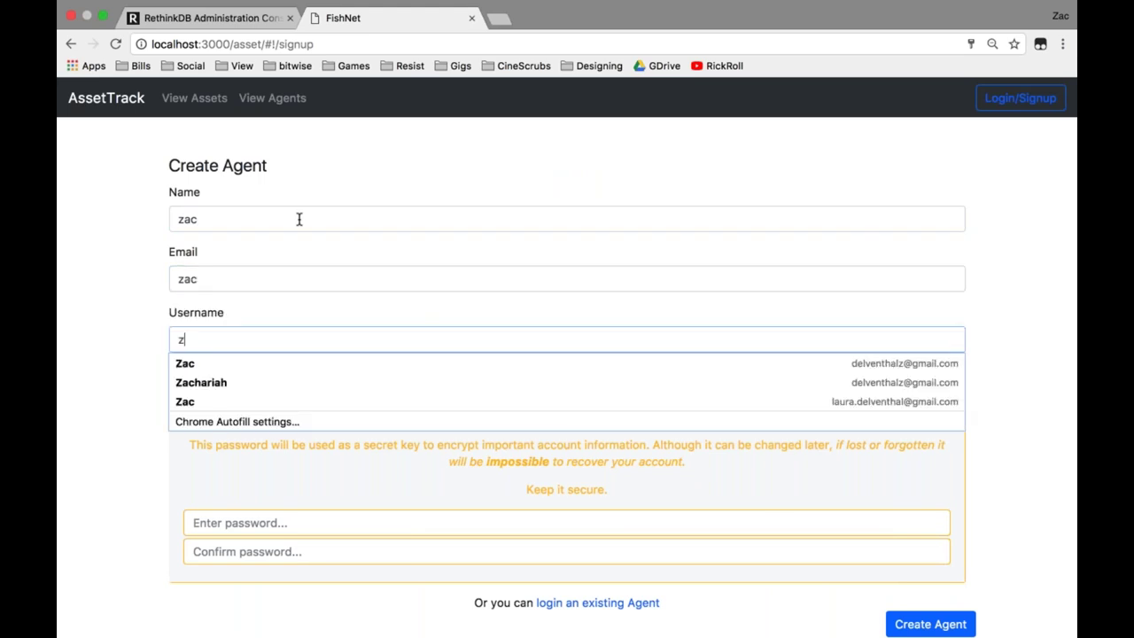
pyautogui.press('Tab')
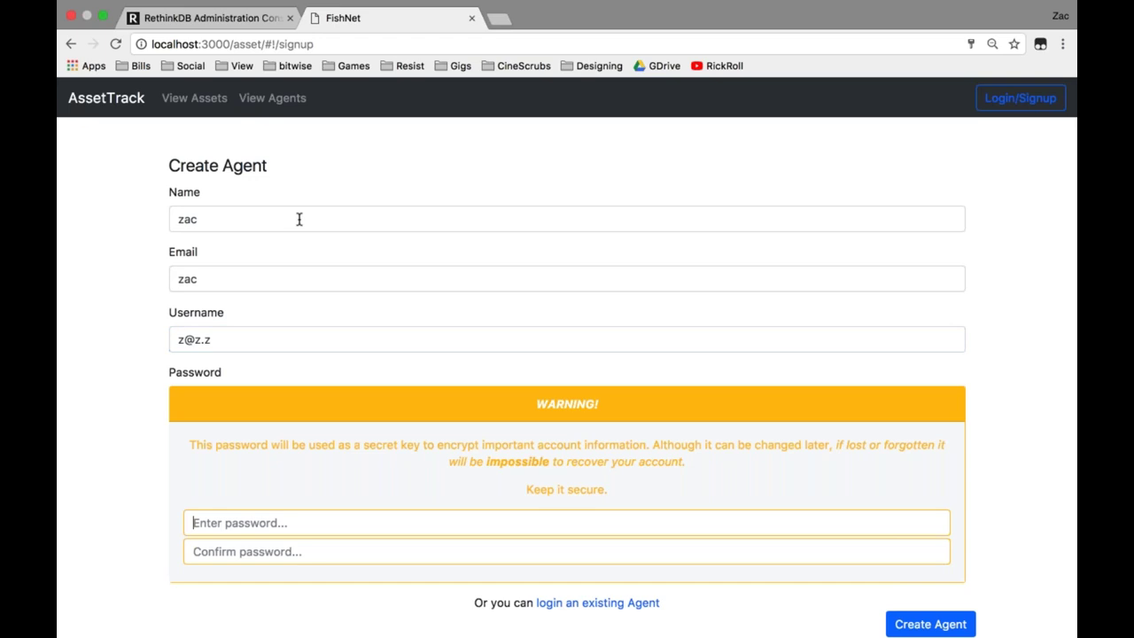
pyautogui.press('Tab')
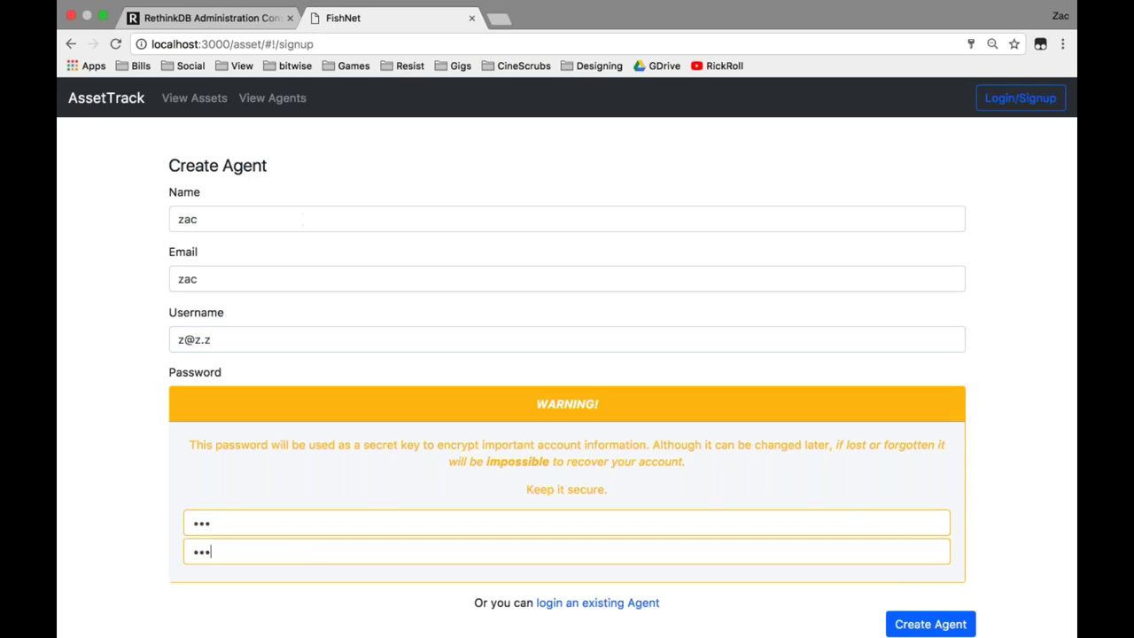
pyautogui.press('Return')
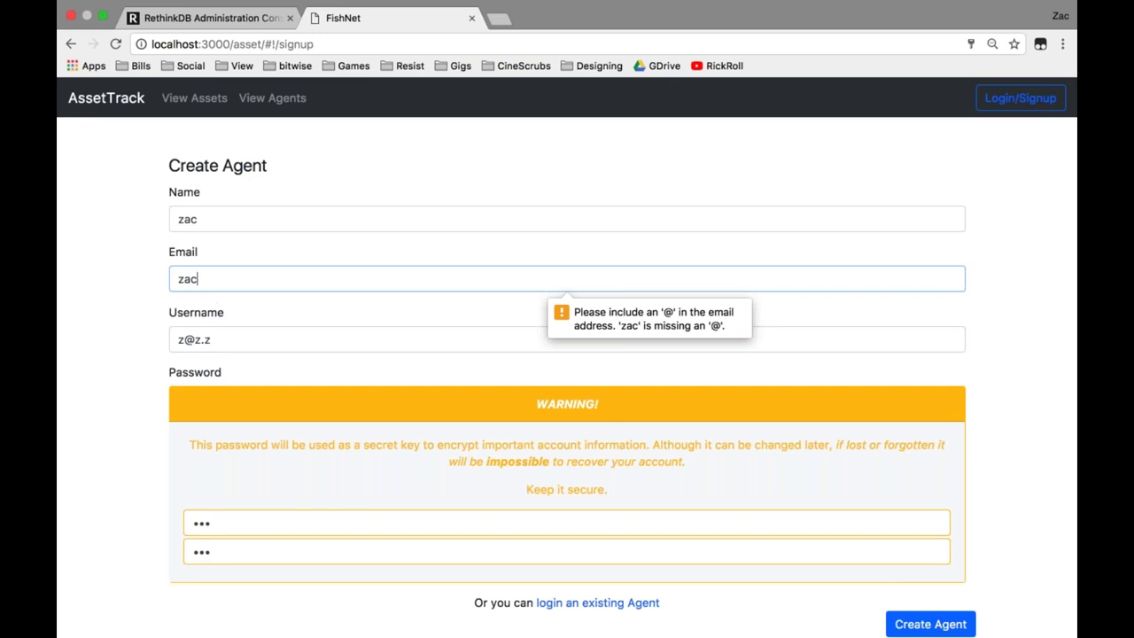
# Correct the email and username fields to the agent's email address and create the agent.
pyautogui.press('Tab')
pyautogui.press('BackSpace')
pyautogui.hotkey('shift', 'Tab')
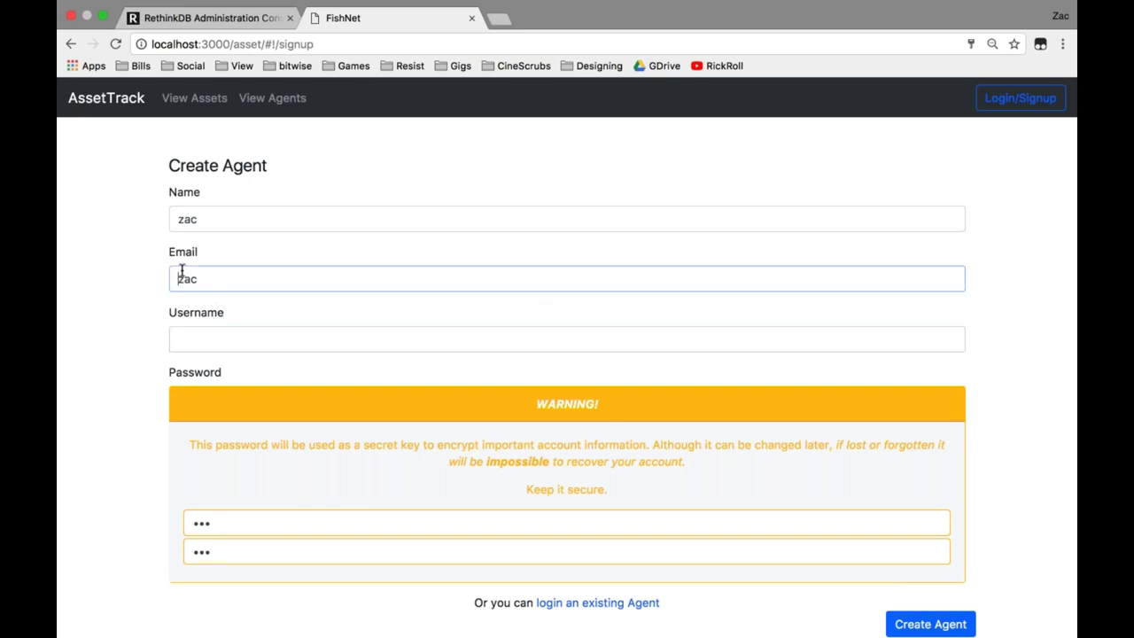
pyautogui.click(189, 286)
pyautogui.press('Down')
pyautogui.write('z@z.z')
pyautogui.press('Tab')
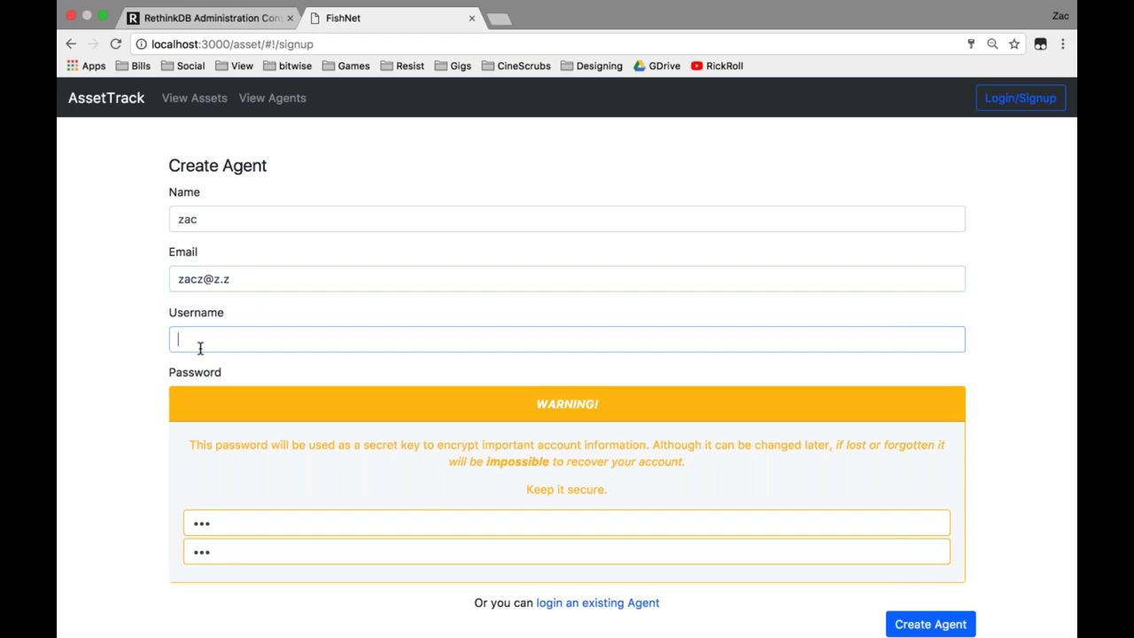
pyautogui.write('z@z.z')
pyautogui.click(924, 625)
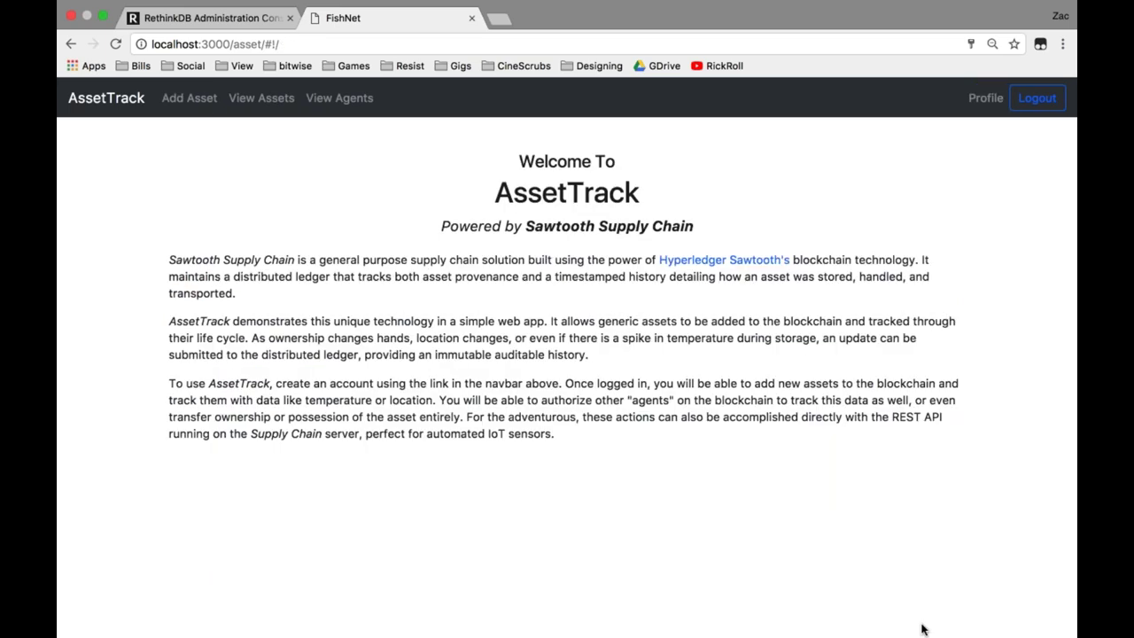
# Start a new asset record with serial number 123, type abc and weight 123.
pyautogui.click(188, 105)
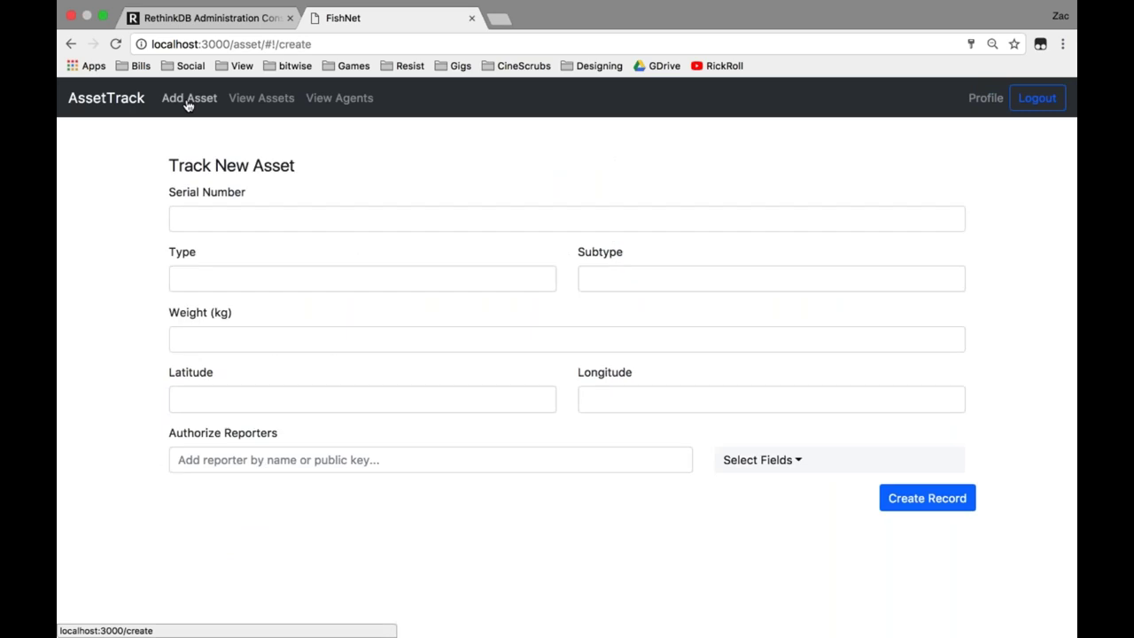
pyautogui.click(218, 222)
pyautogui.write('123')
pyautogui.press('Tab')
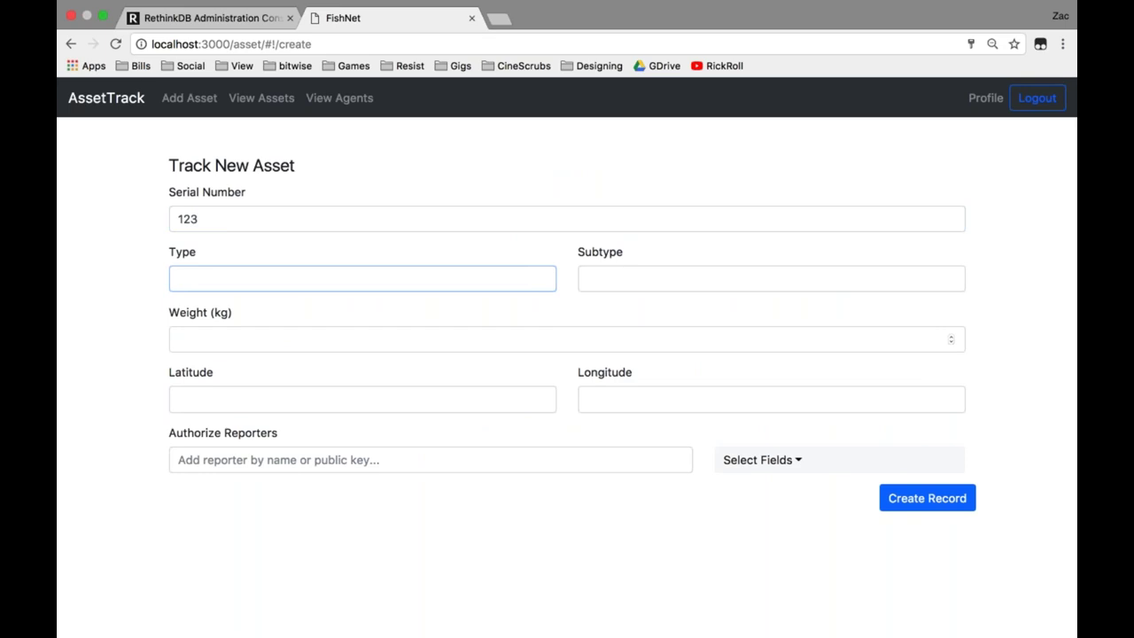
pyautogui.write('abc')
pyautogui.press('Tab')
pyautogui.press('Tab')
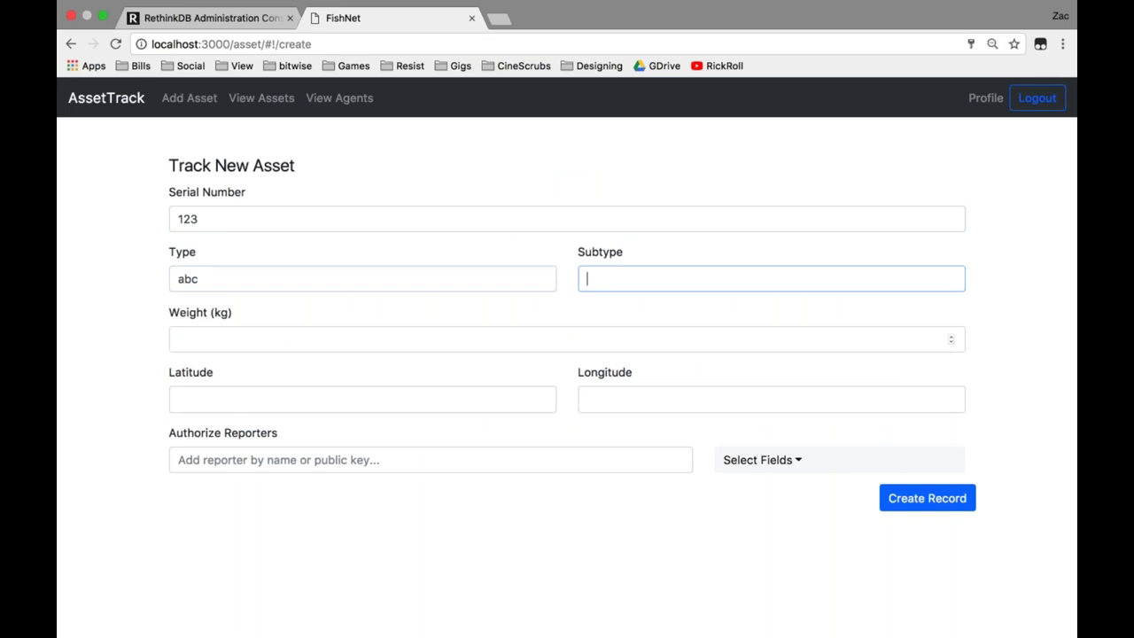
pyautogui.write('123')
# Set the asset's location to latitude 45, longitude 90 and create the record.
pyautogui.press('Tab')
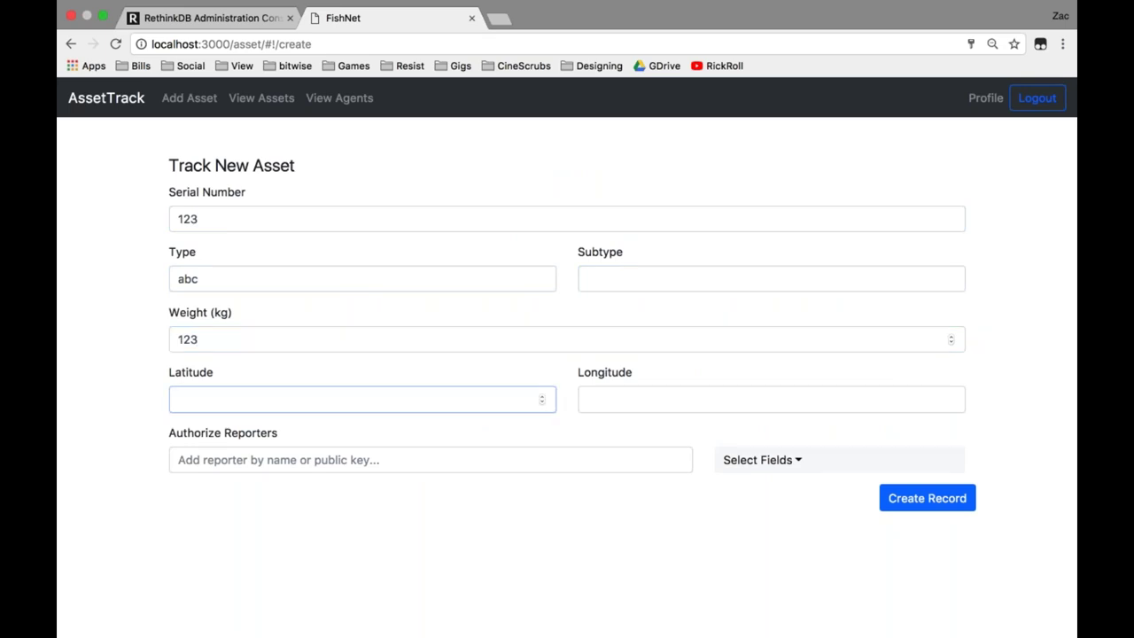
pyautogui.write('45')
pyautogui.press('Tab')
pyautogui.write('09')
pyautogui.press('BackSpace')
pyautogui.press('BackSpace')
pyautogui.write('90')
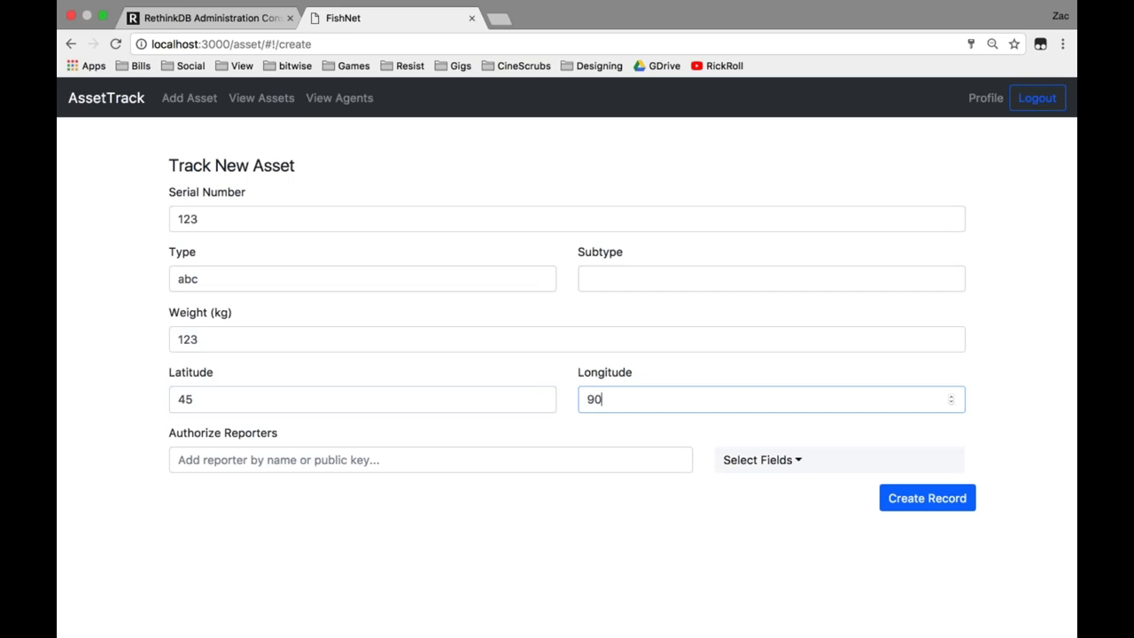
pyautogui.click(924, 490)
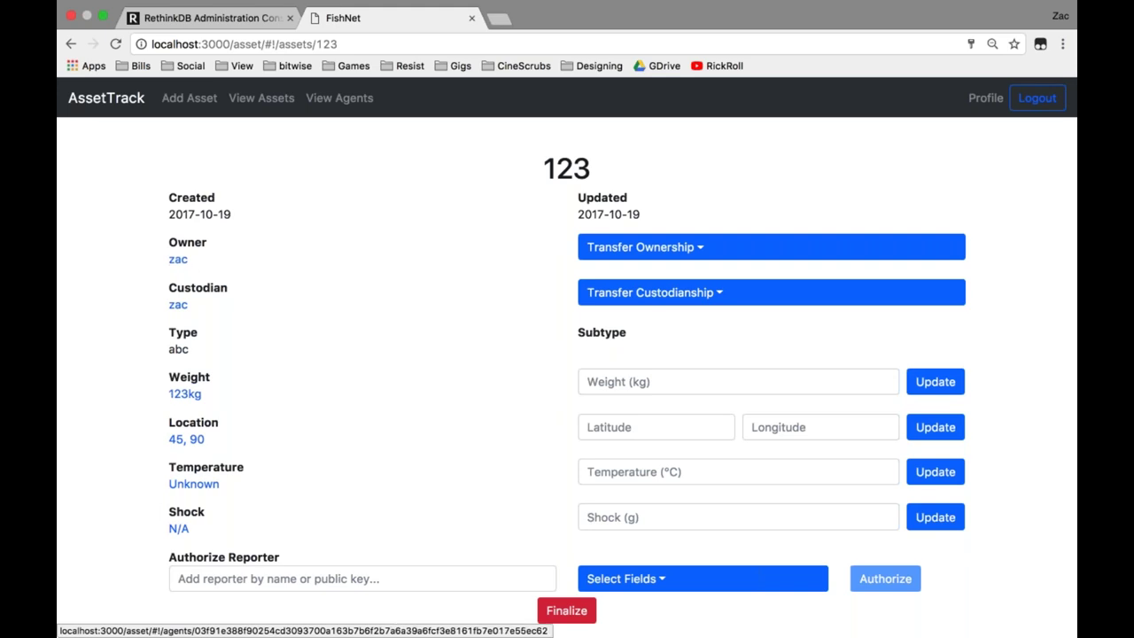
# View asset 123's location map zoomed out four levels, then return to its details.
pyautogui.click(185, 439)
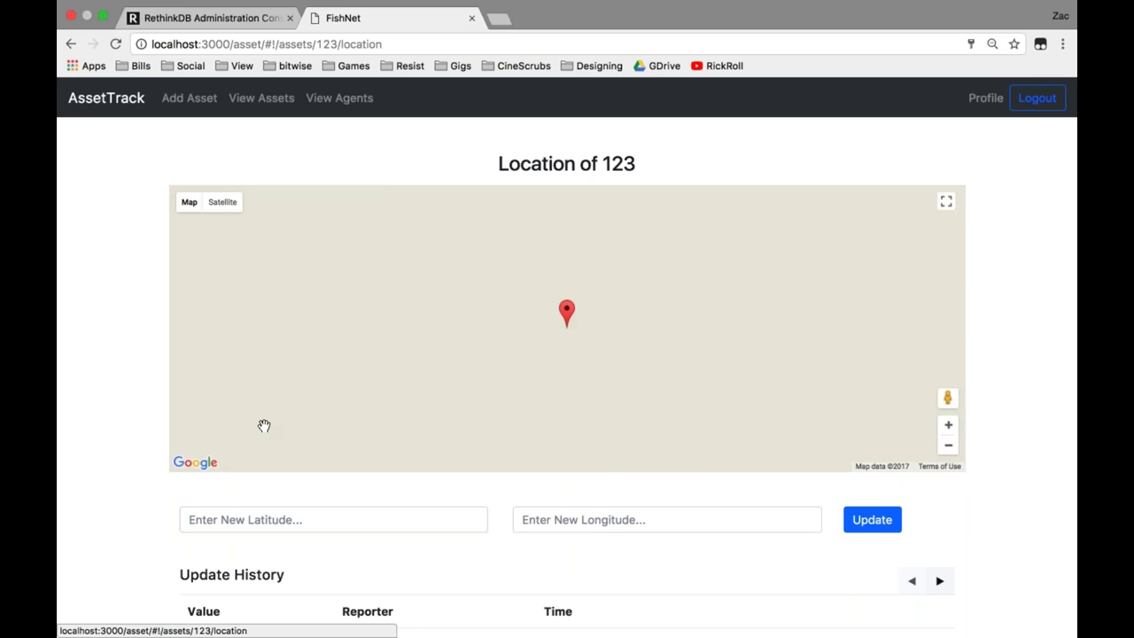
pyautogui.click(948, 446)
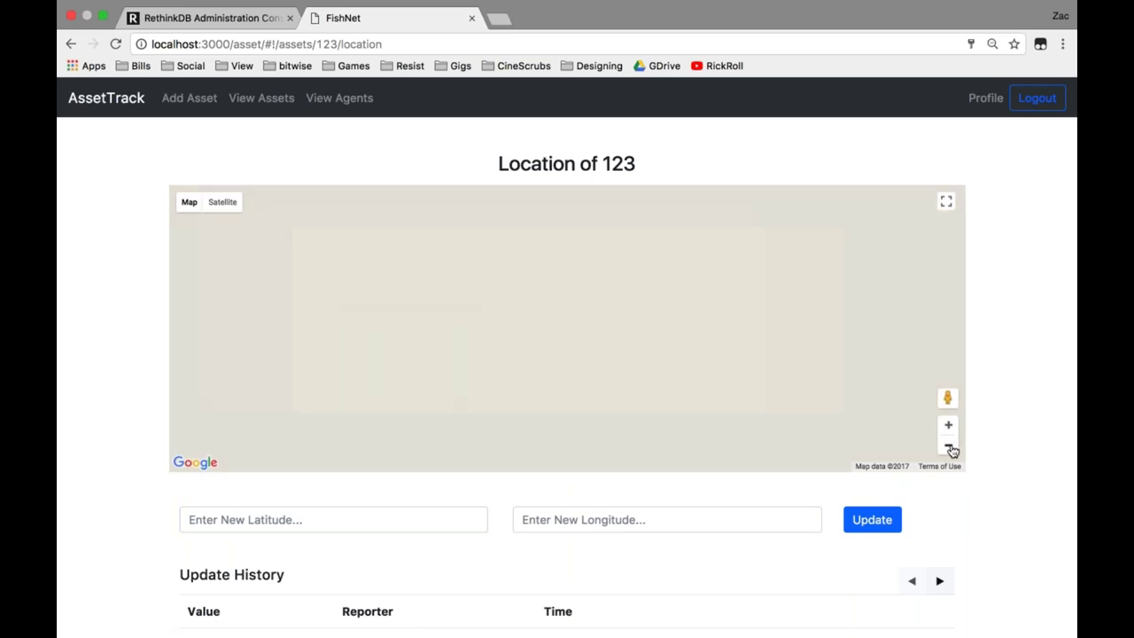
pyautogui.click(949, 448)
pyautogui.click(949, 446)
pyautogui.click(949, 446)
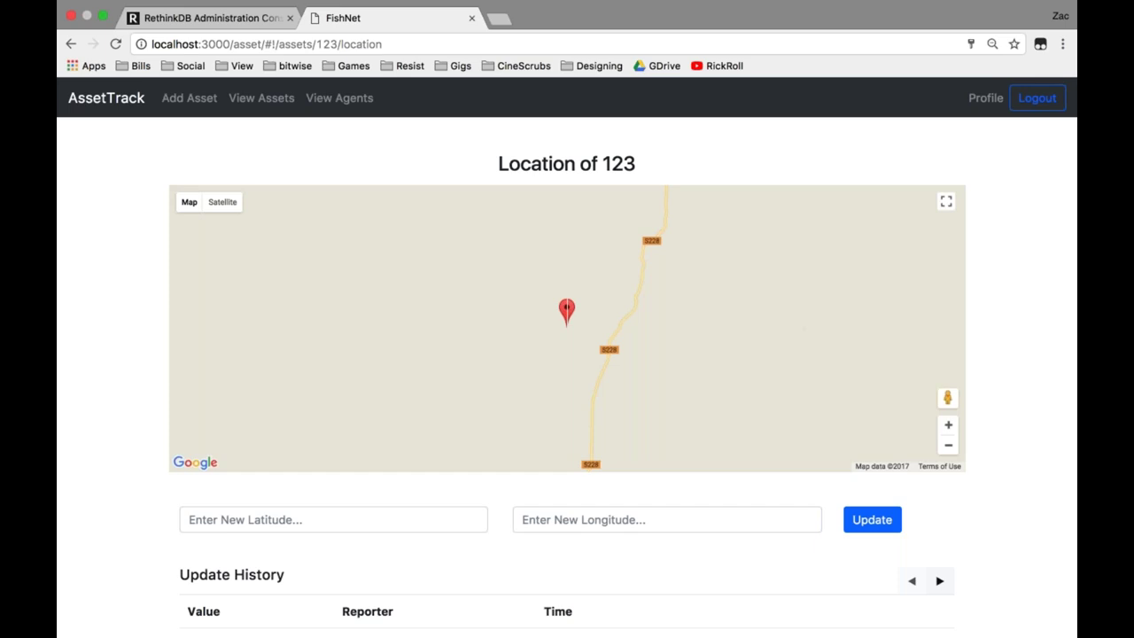
pyautogui.click(71, 43)
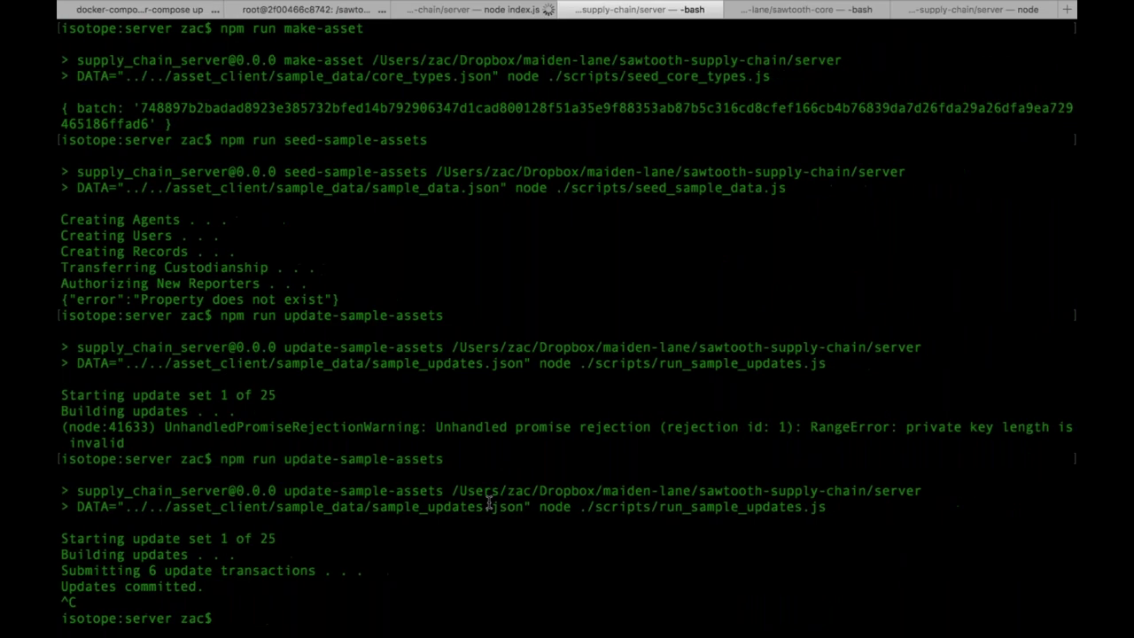
# Rerun npm run update-sample-assets in Terminal and return to Chrome.
pyautogui.press('Up')
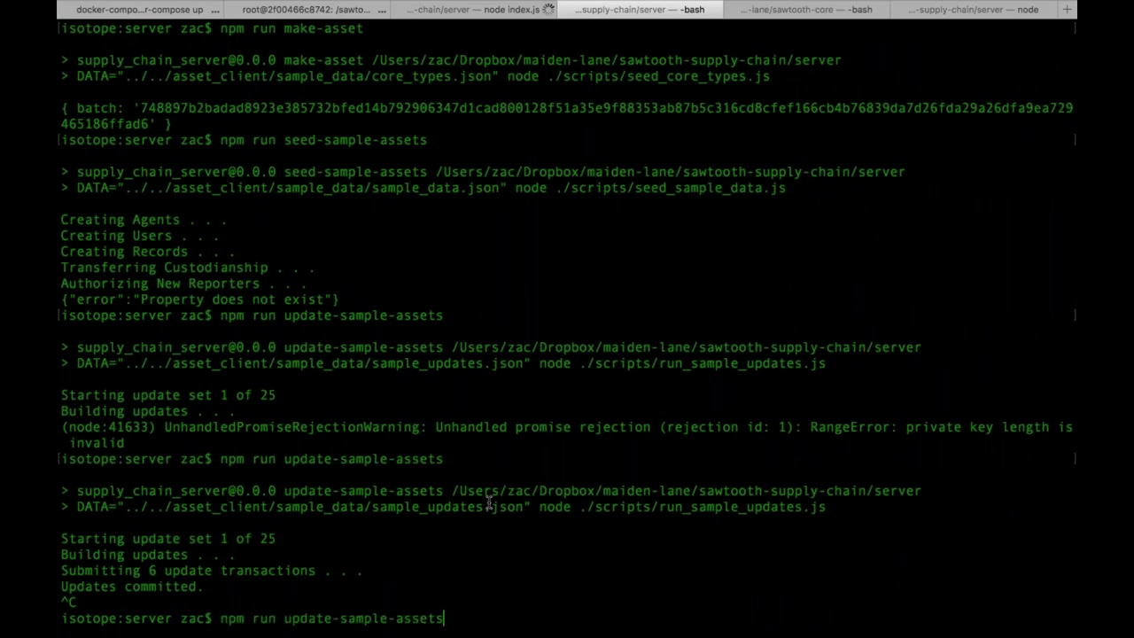
pyautogui.press('Return')
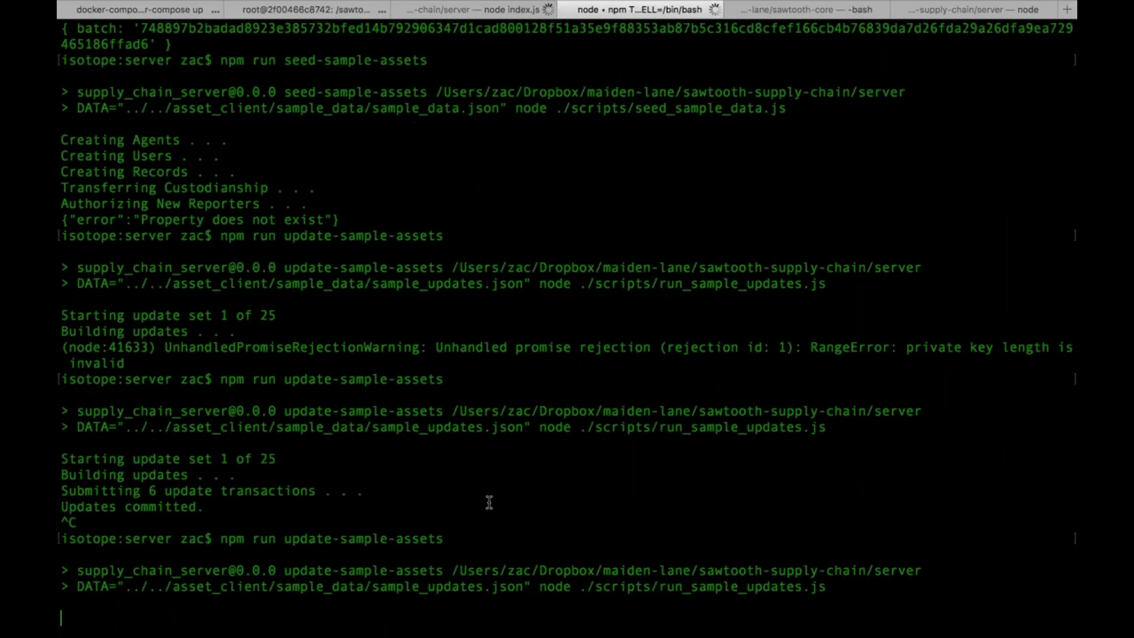
pyautogui.press('super+Tab')
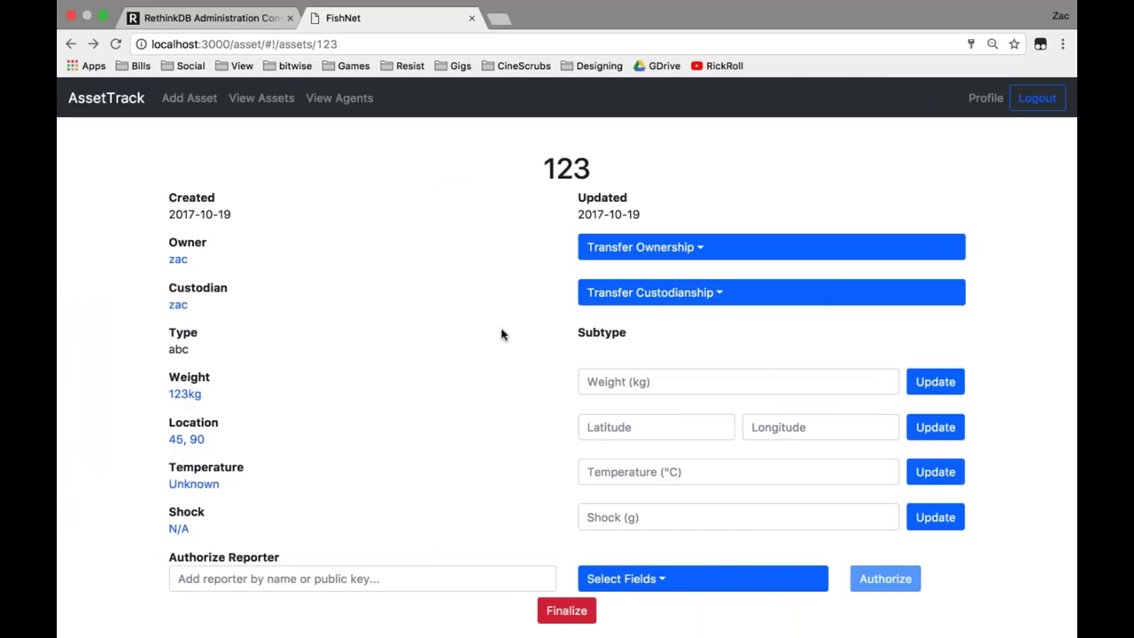
# Open Lightbulb asset 7h15-45537-15-br173 from the asset list and check its location map.
pyautogui.click(260, 102)
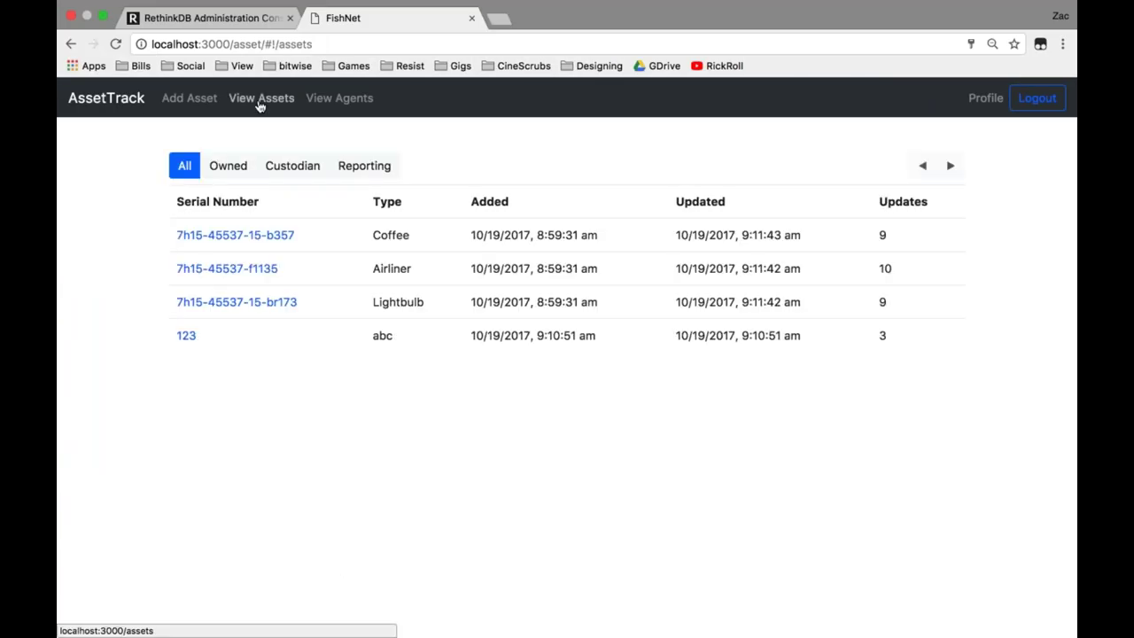
pyautogui.click(270, 304)
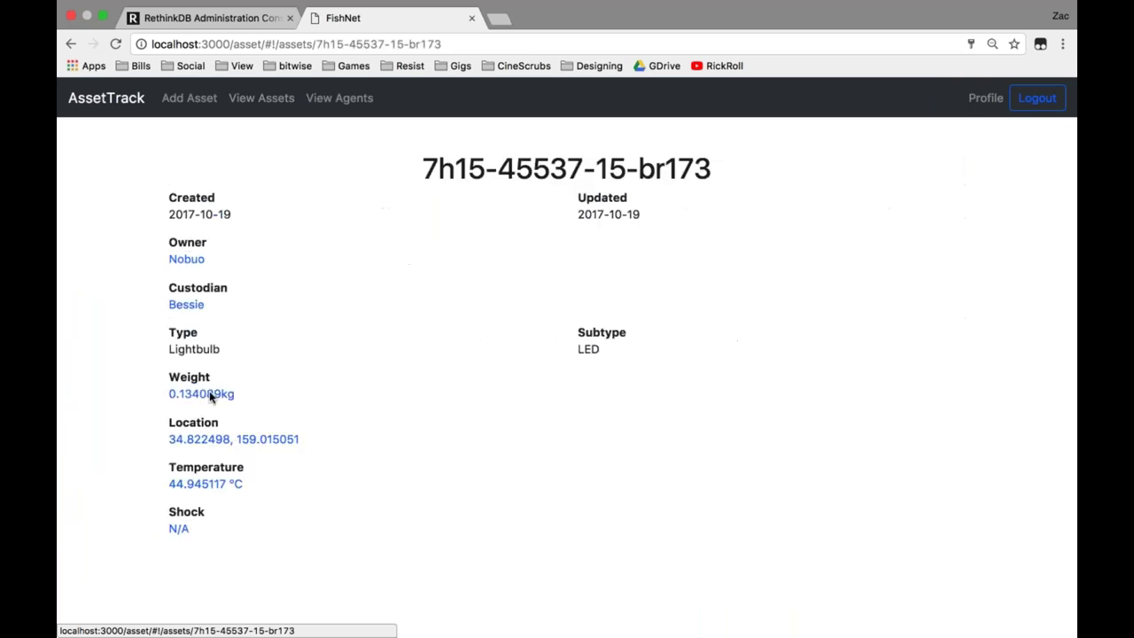
pyautogui.click(222, 440)
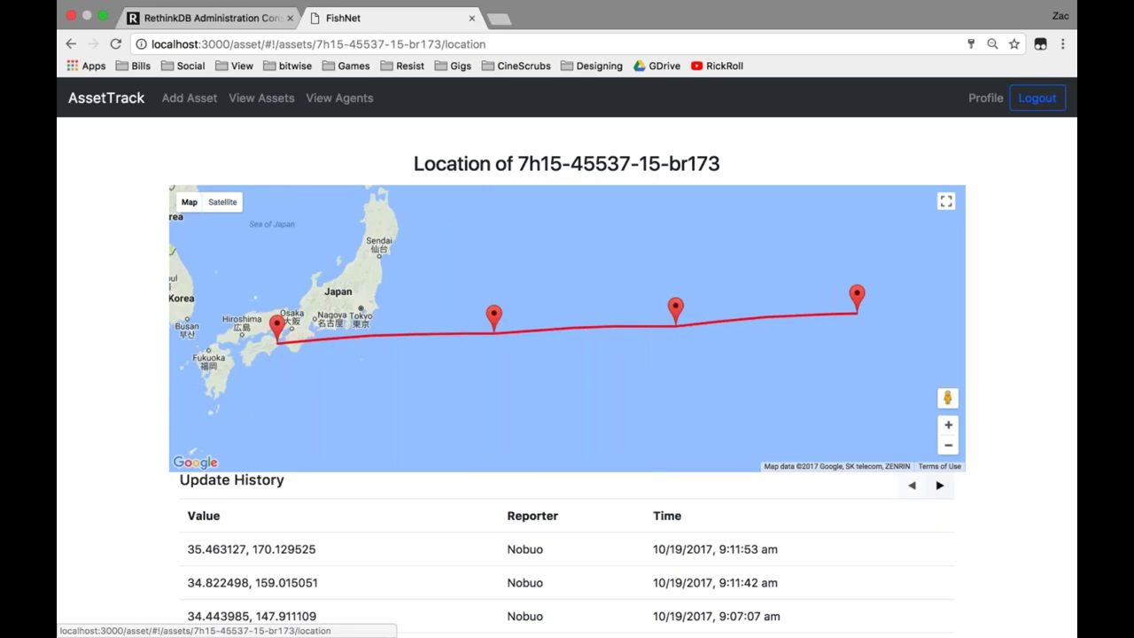
pyautogui.click(71, 44)
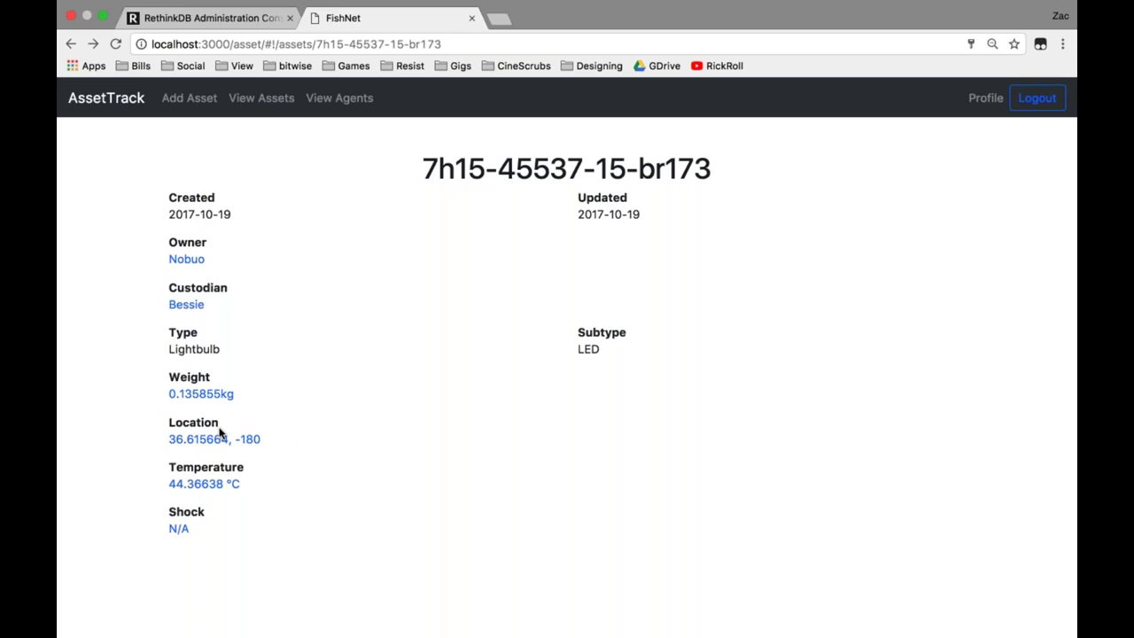
# Open the weight chart for 7h15-45537-15-br173 from its Weight value.
pyautogui.click(207, 397)
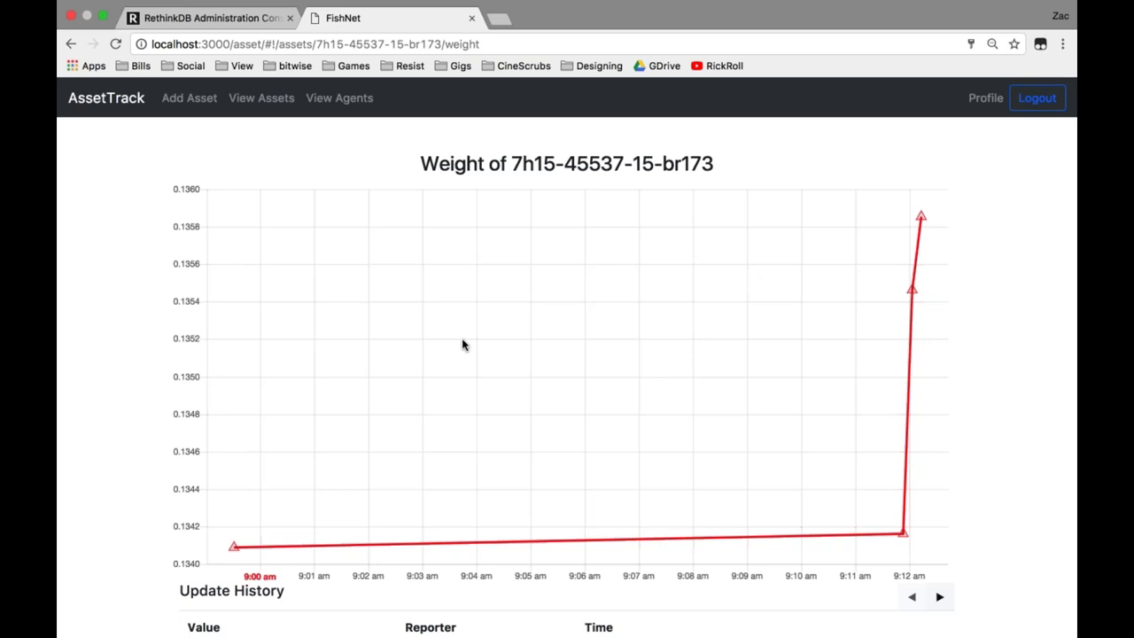
# In a new tab, go to your own sawtooth-supply-chain repository on GitHub.
pyautogui.press('super+t')
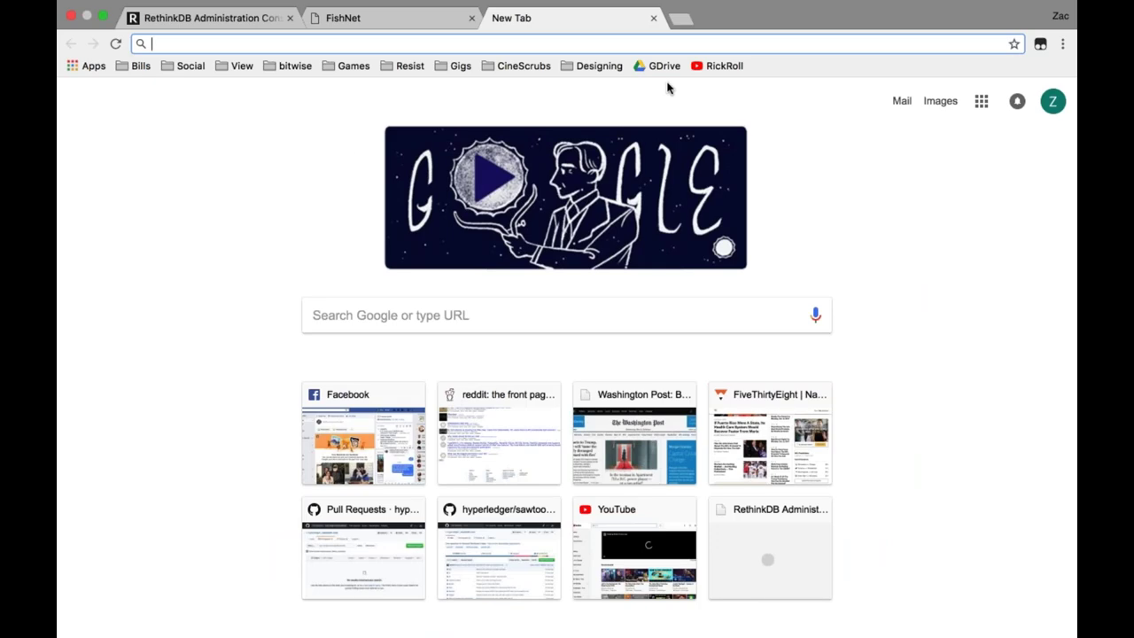
pyautogui.write('www.github.com')
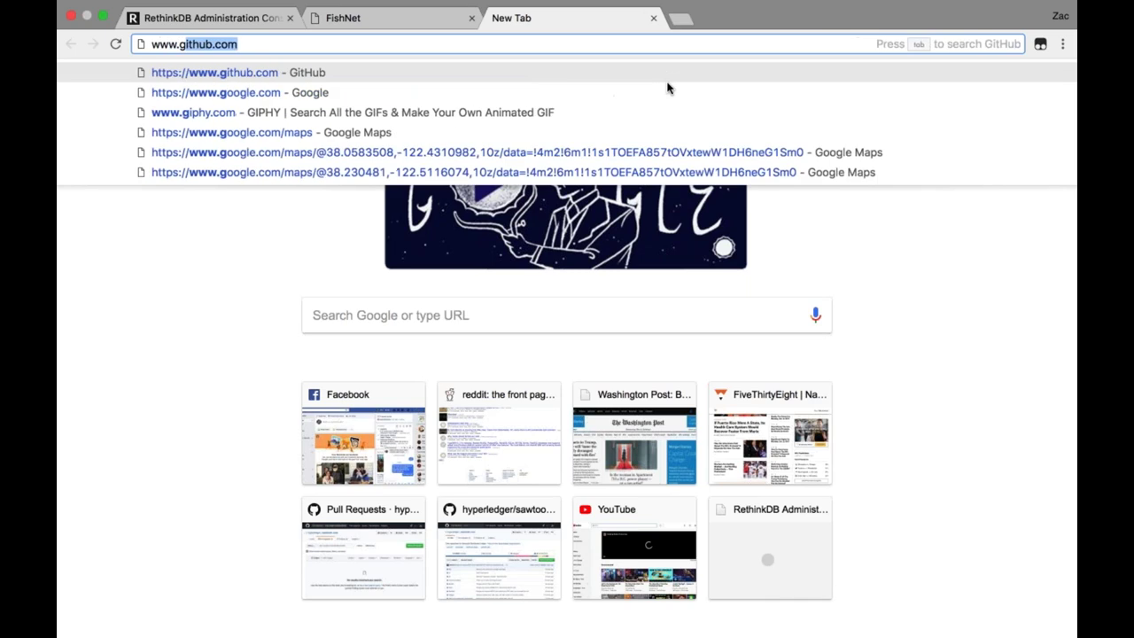
pyautogui.press('Tab')
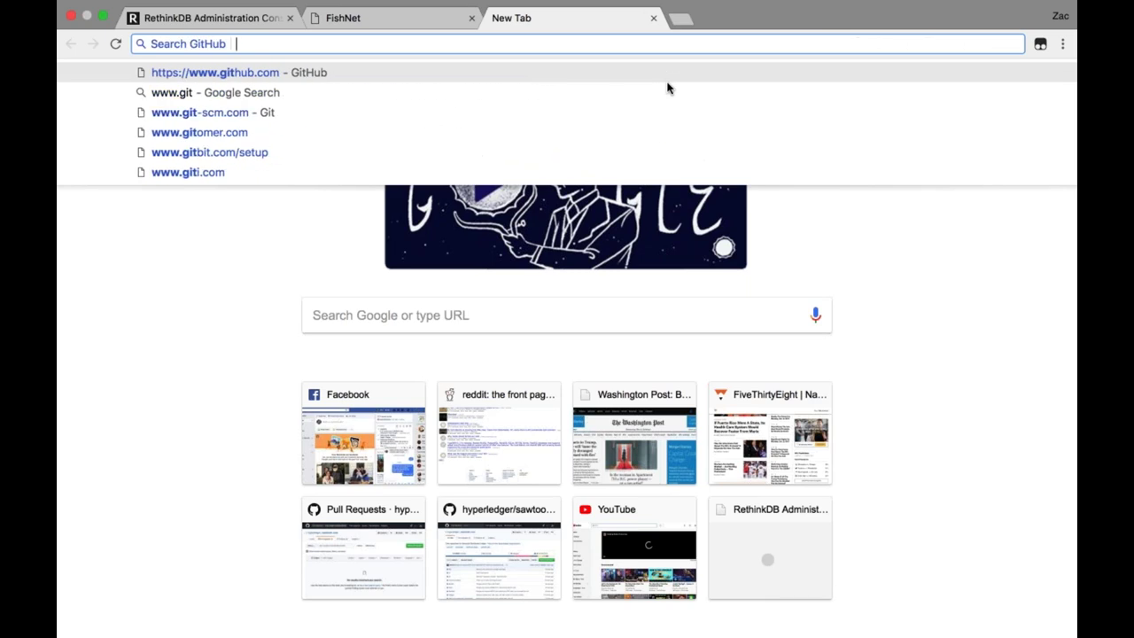
pyautogui.click(423, 71)
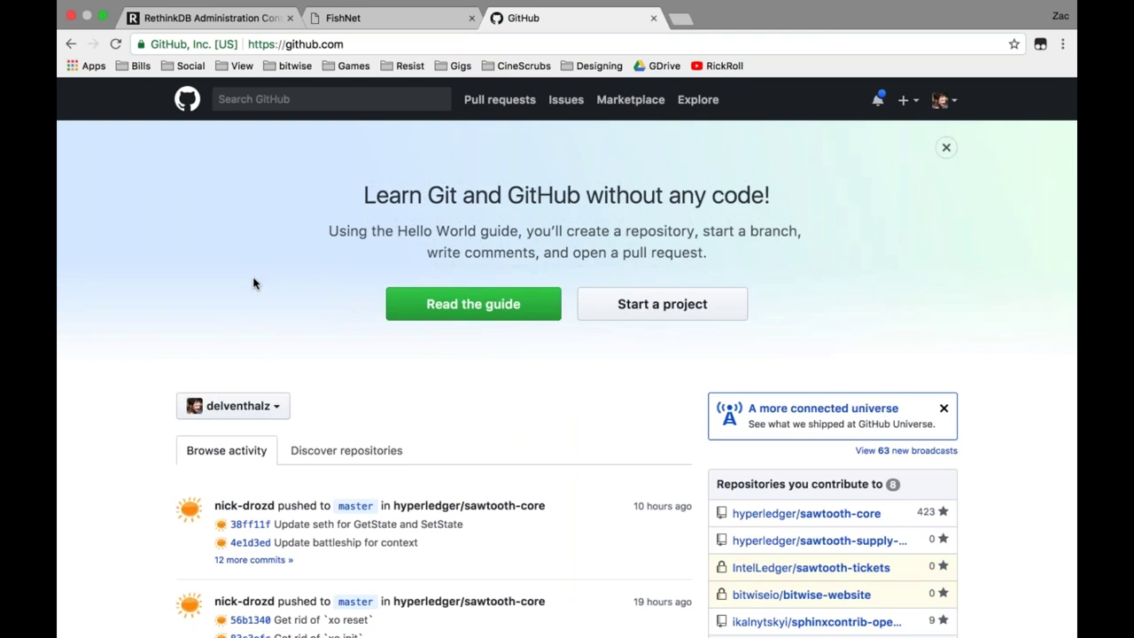
pyautogui.click(945, 100)
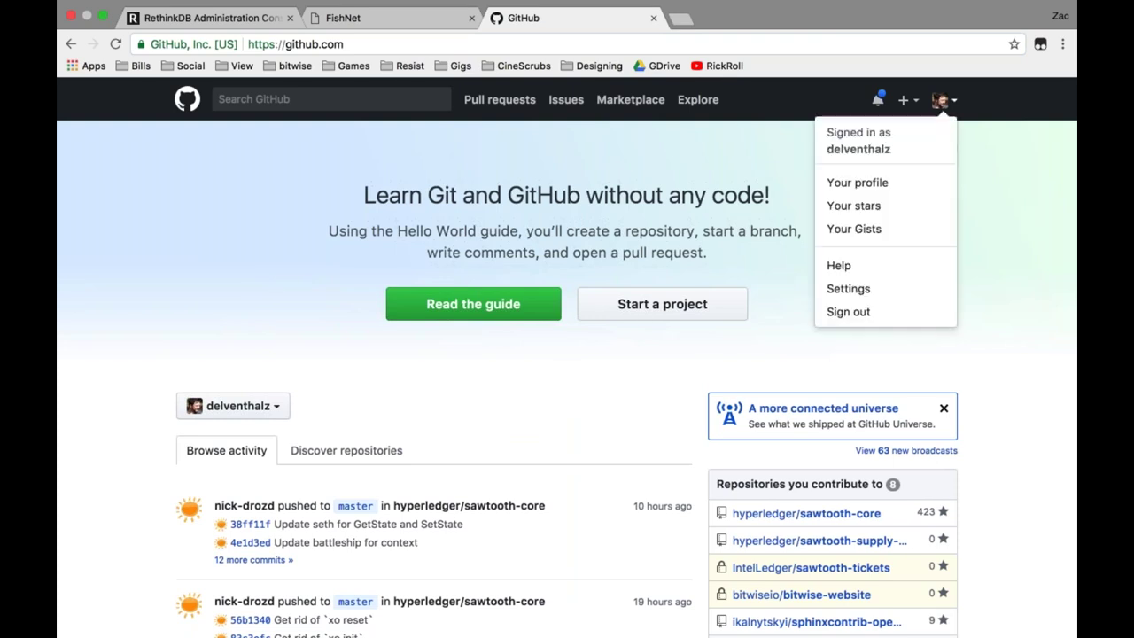
pyautogui.click(871, 184)
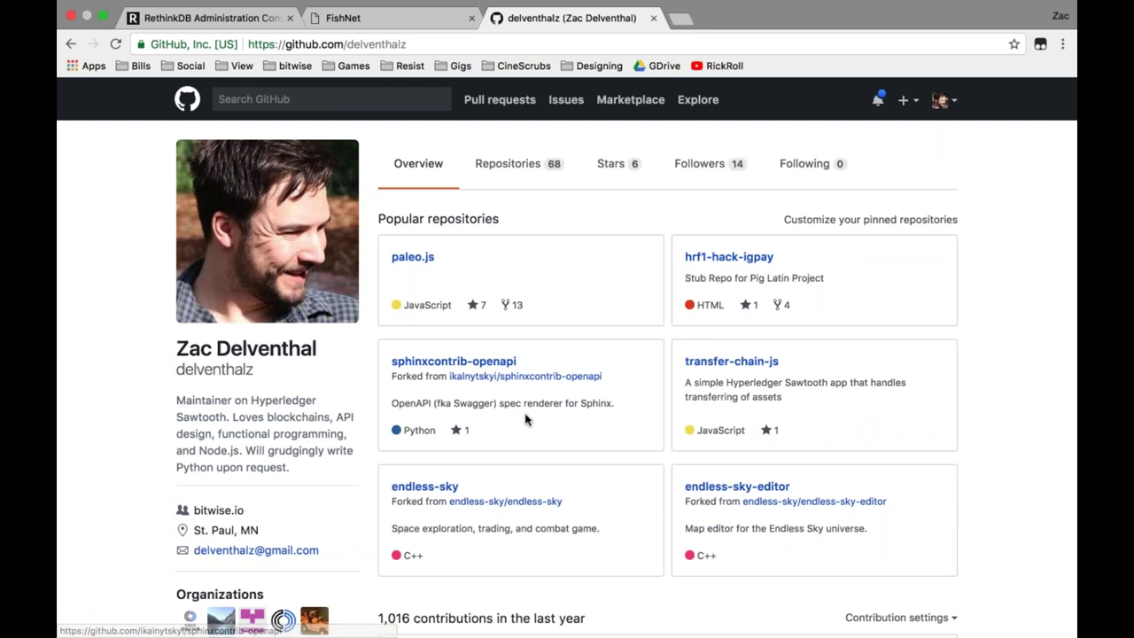
pyautogui.click(504, 168)
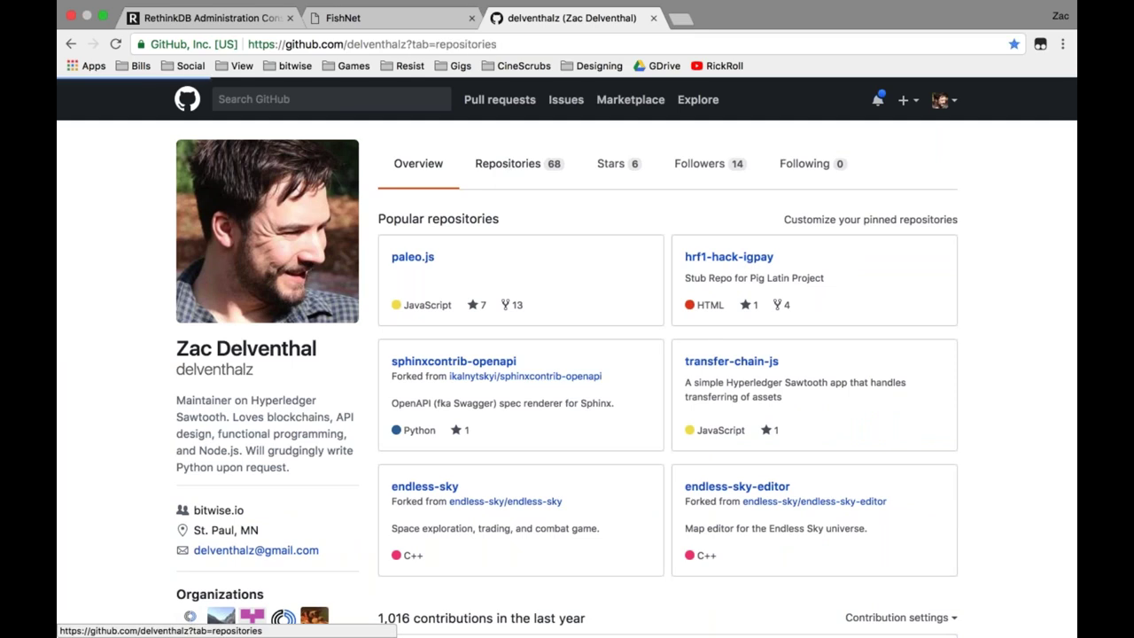
pyautogui.click(453, 276)
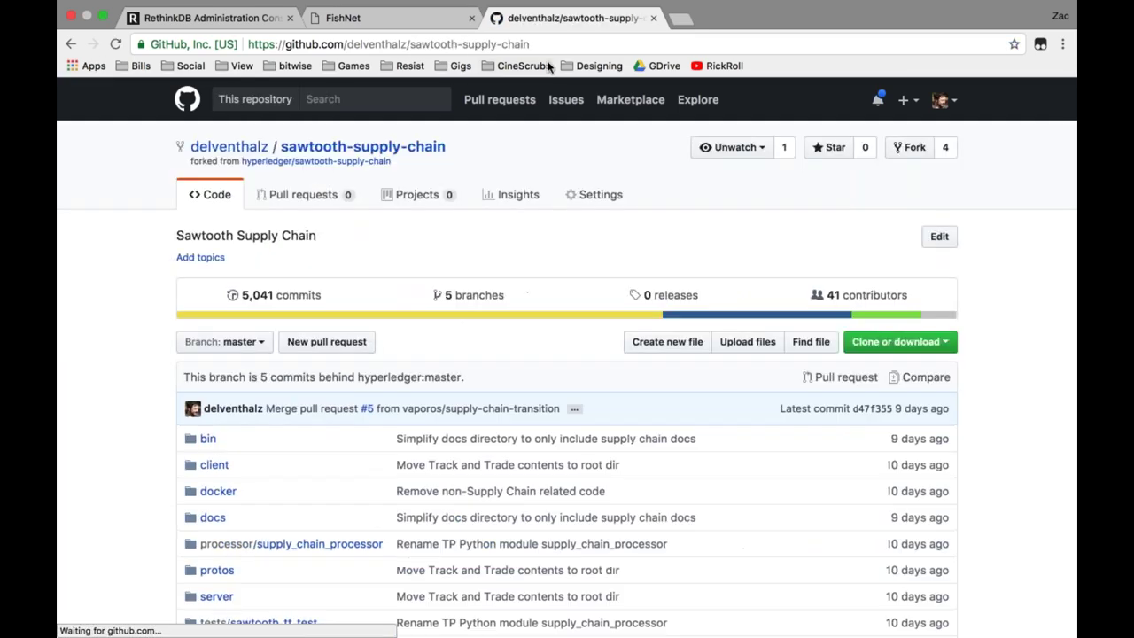
# Follow the fork-source link to the upstream hyperledger/sawtooth-supply-chain repository.
pyautogui.click(560, 43)
pyautogui.press('super+c')
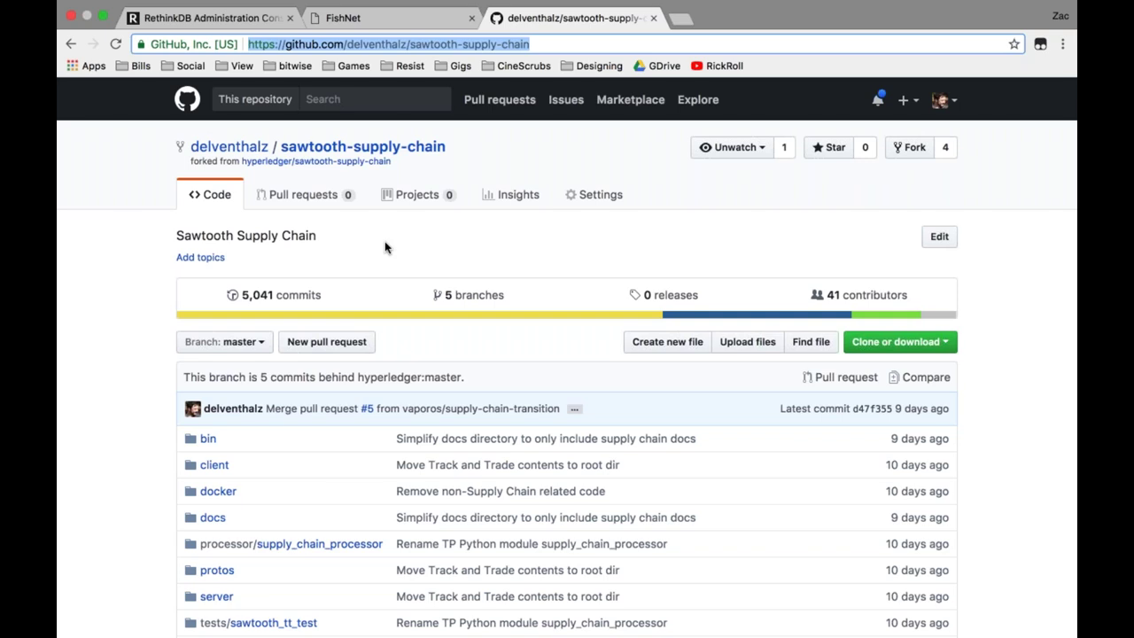
pyautogui.click(328, 161)
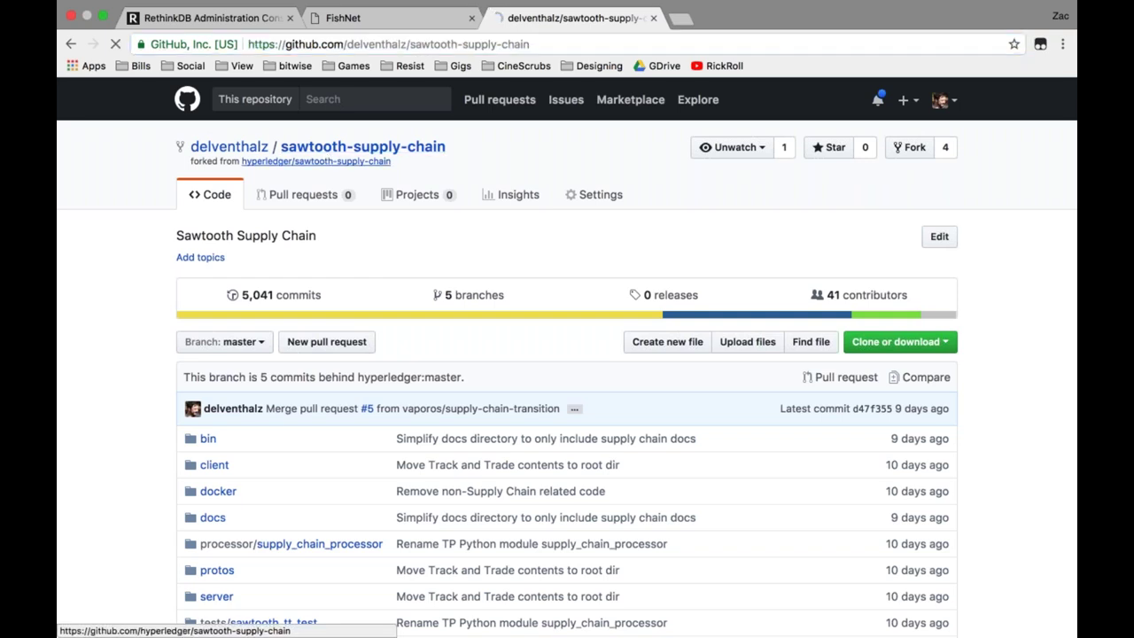
pyautogui.click(470, 45)
pyautogui.press('super+v')
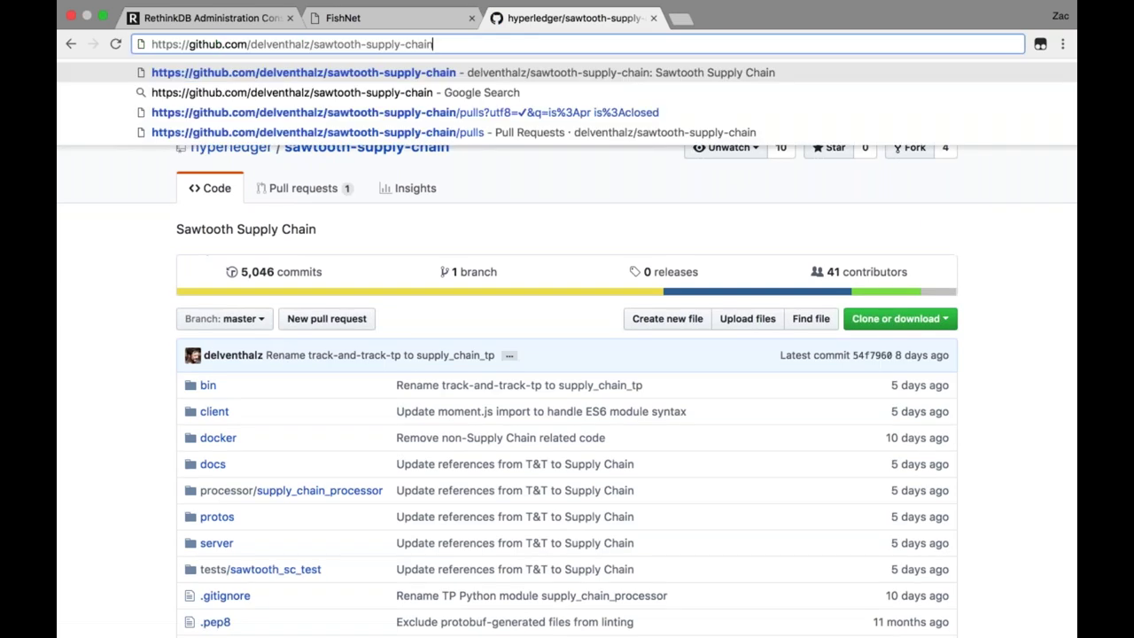
pyautogui.press('super+z')
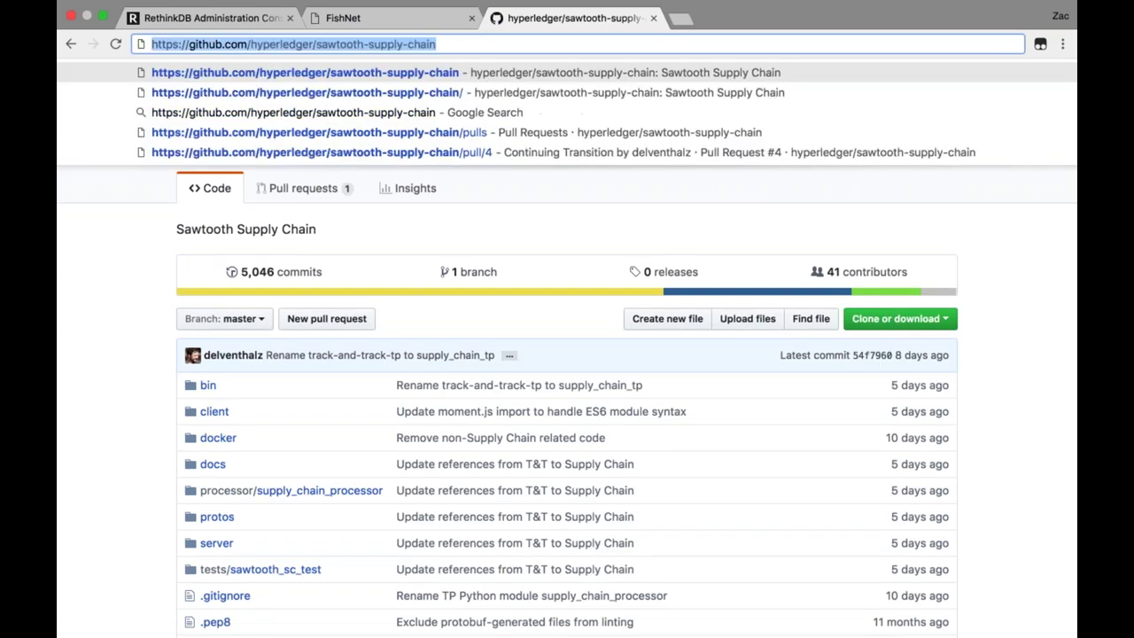
pyautogui.click(382, 229)
pyautogui.hotkey('ctrl', 'Left')
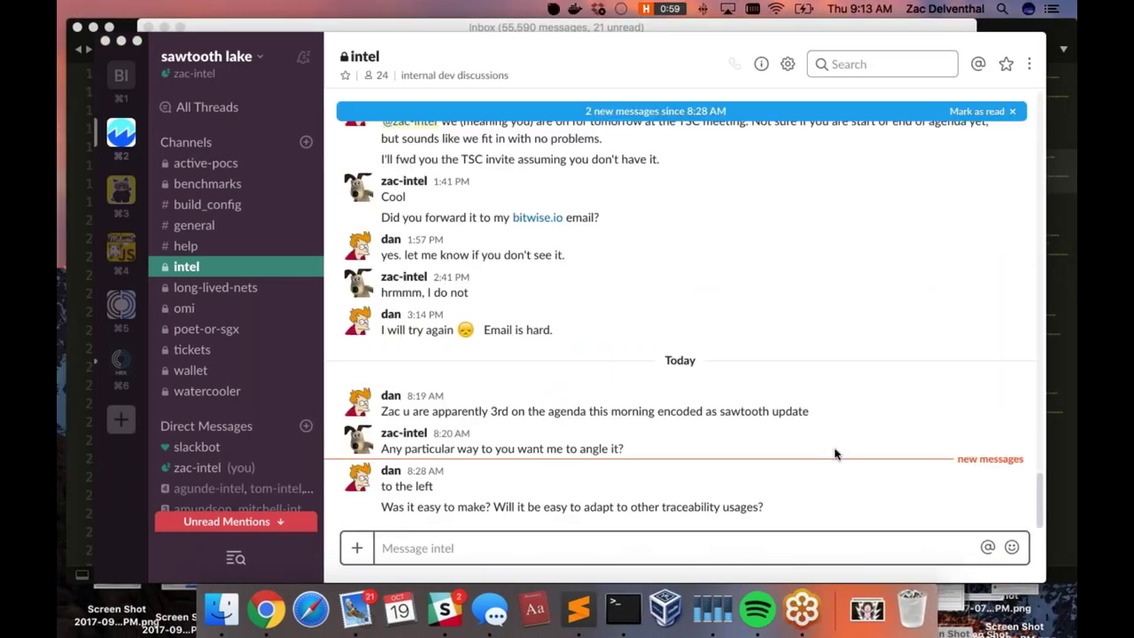
pyautogui.hotkey('ctrl', 'Right')
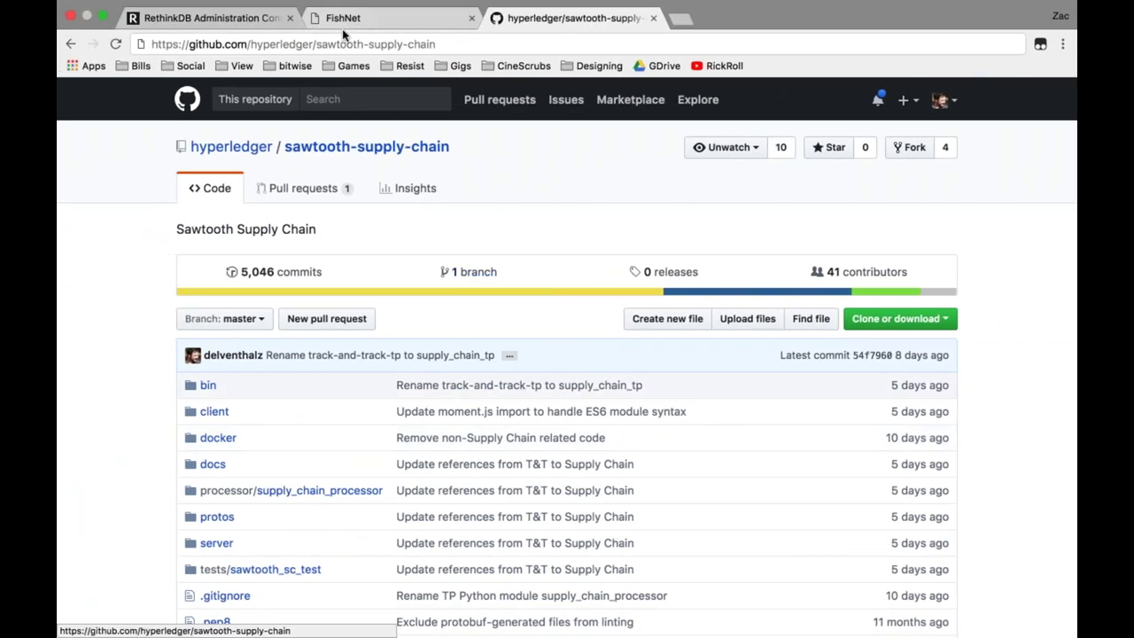
# Return to the FishNet tab and view 7h15-45537-15-br173's updated route on the location map.
pyautogui.click(367, 20)
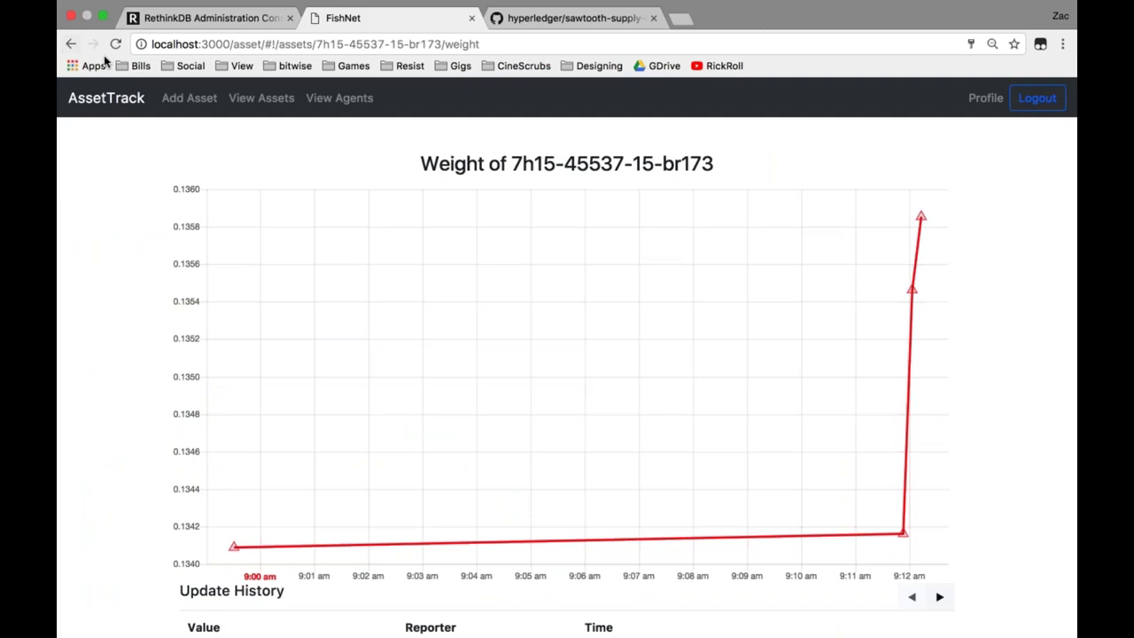
pyautogui.click(71, 44)
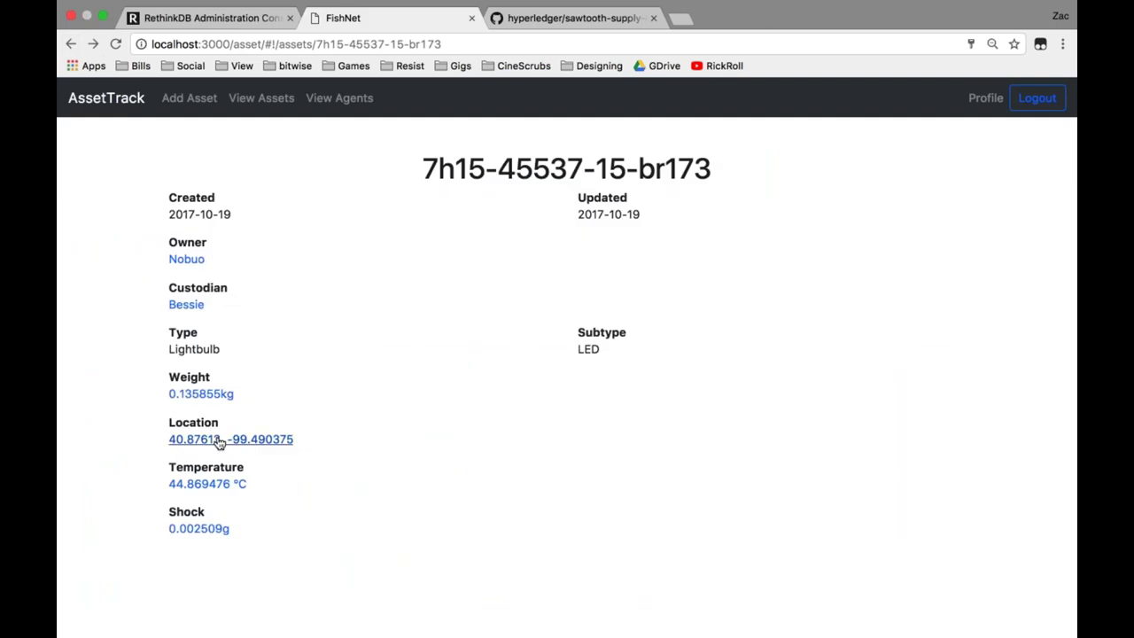
pyautogui.click(220, 443)
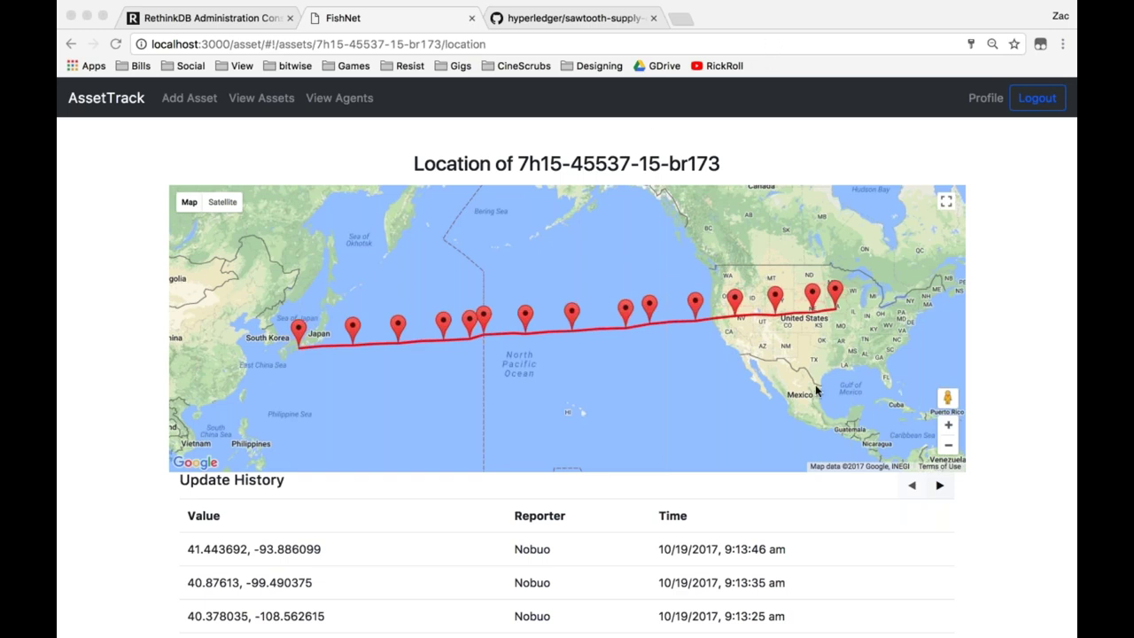
pyautogui.click(108, 37)
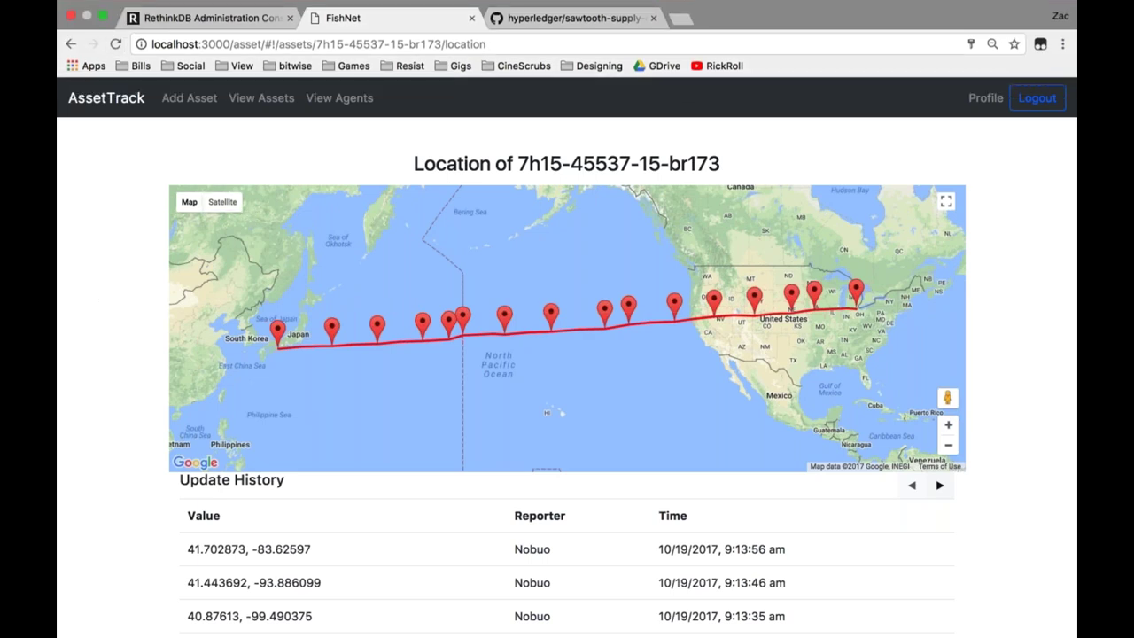
pyautogui.click(71, 43)
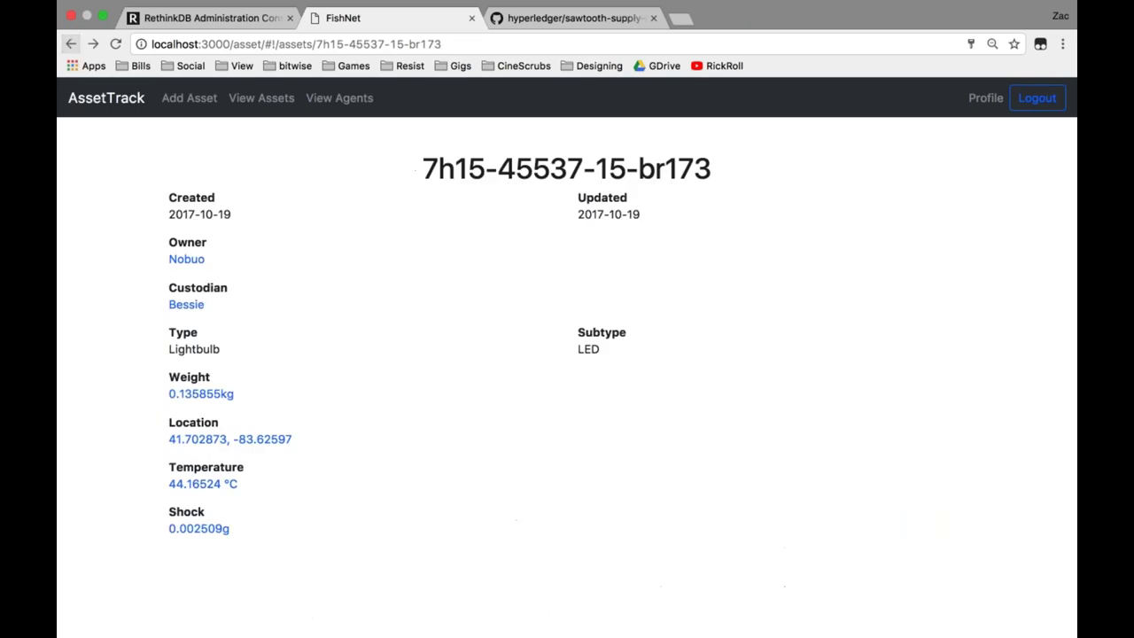
# Open the temperature chart for 7h15-45537-15-br173 via its Temperature value.
pyautogui.click(217, 487)
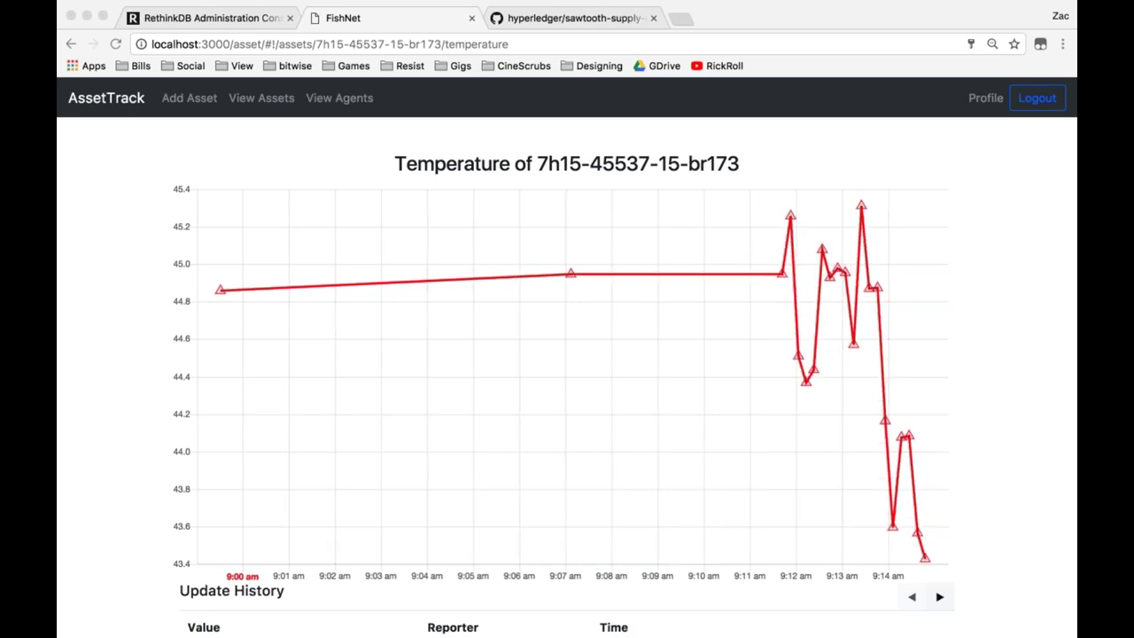
# Open View Agents and try the Reporters, Custodians and Owners filters before returning to All.
pyautogui.click(330, 104)
pyautogui.click(329, 104)
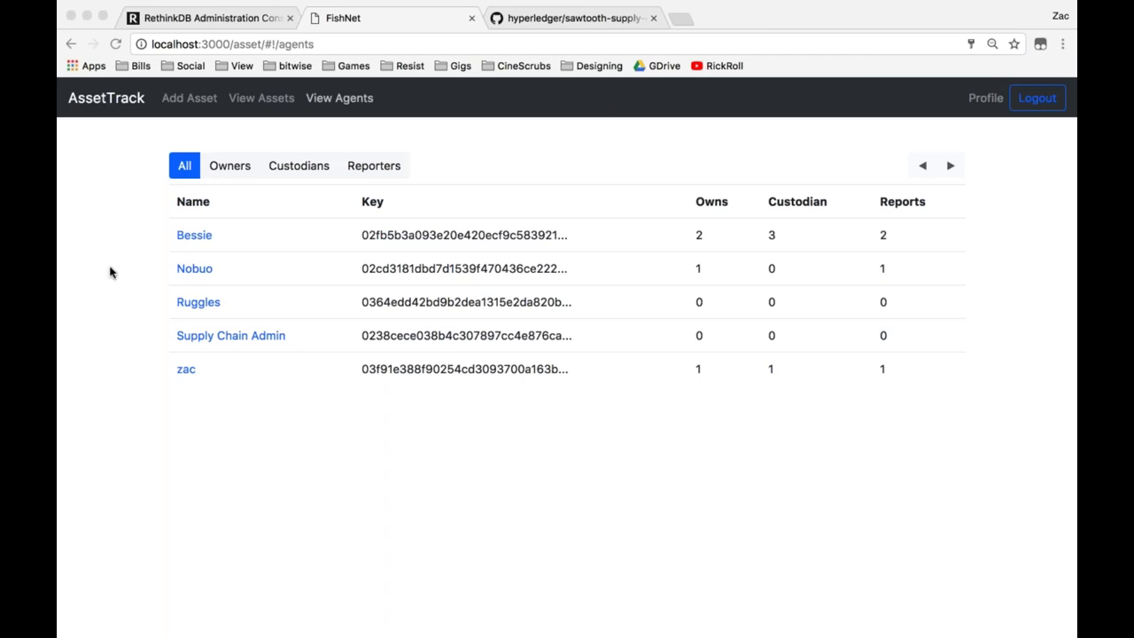
pyautogui.click(359, 166)
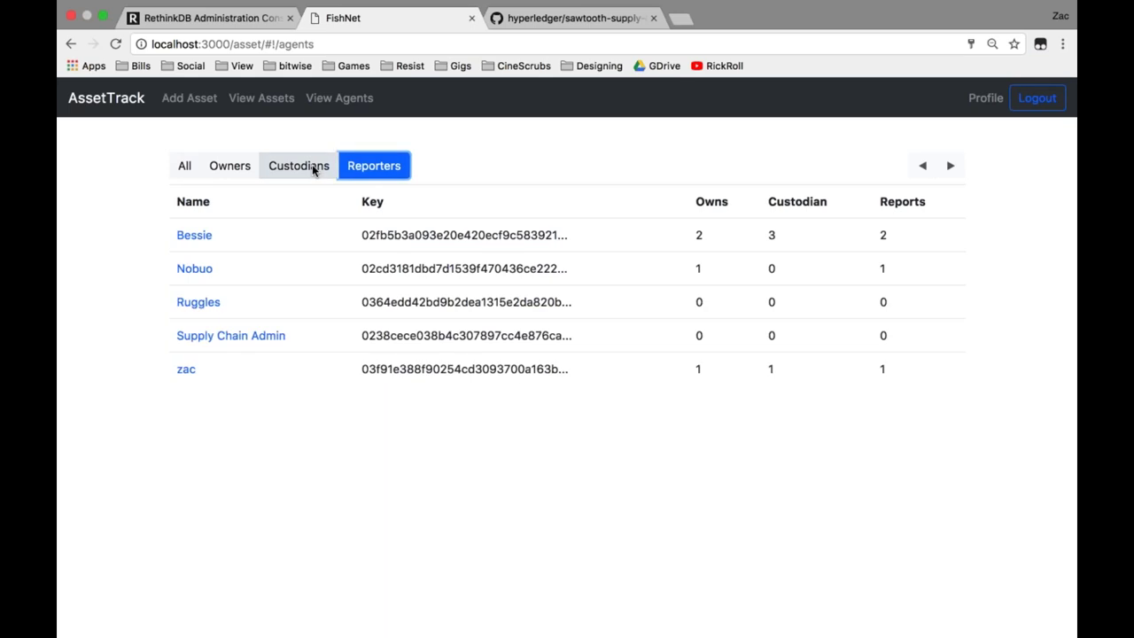
pyautogui.click(312, 165)
pyautogui.click(210, 169)
pyautogui.click(180, 168)
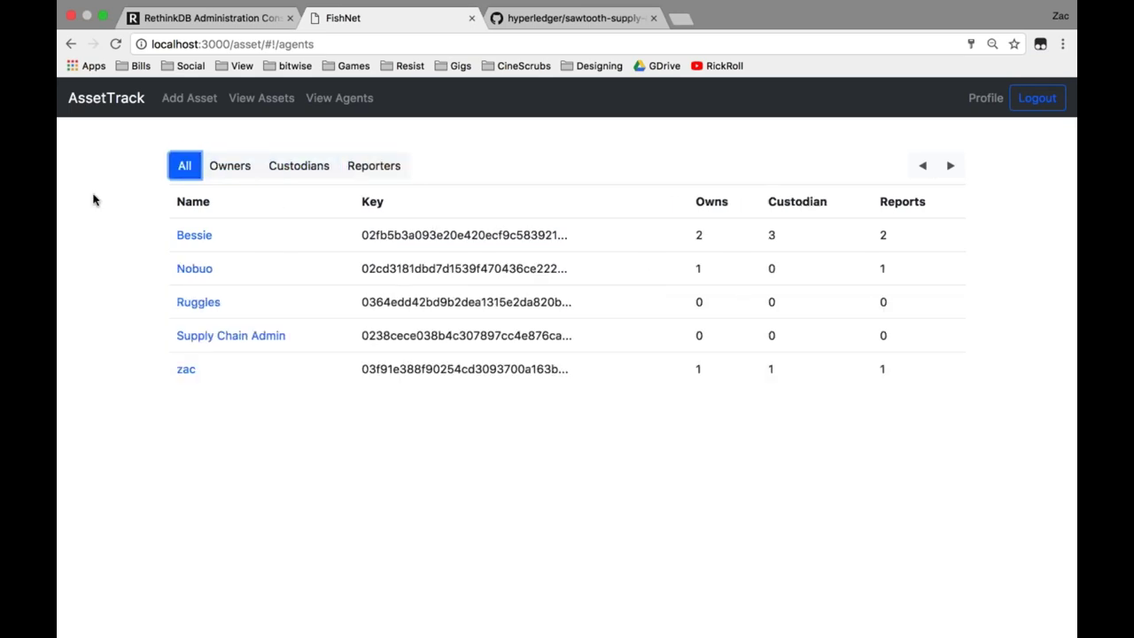